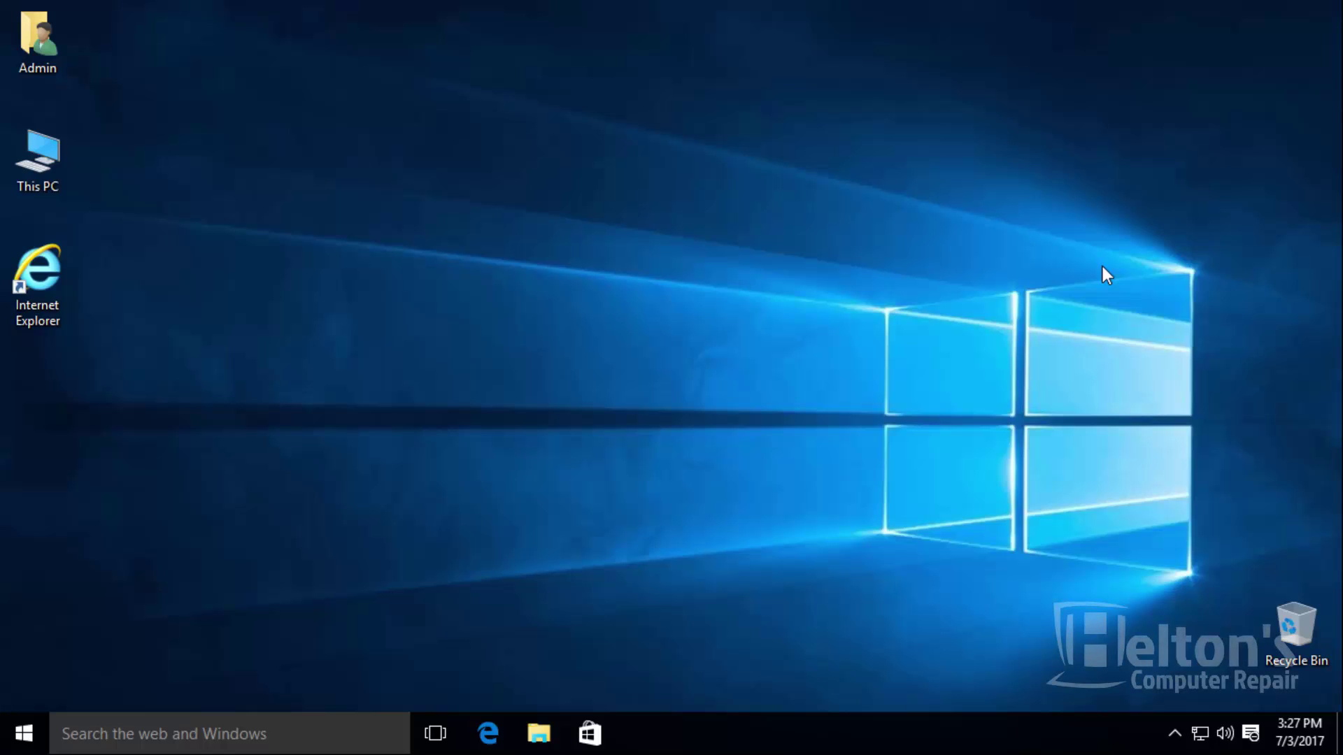
Open This PC from the desktop to view its user folders, then close it.
click(53, 189)
double_click(53, 188)
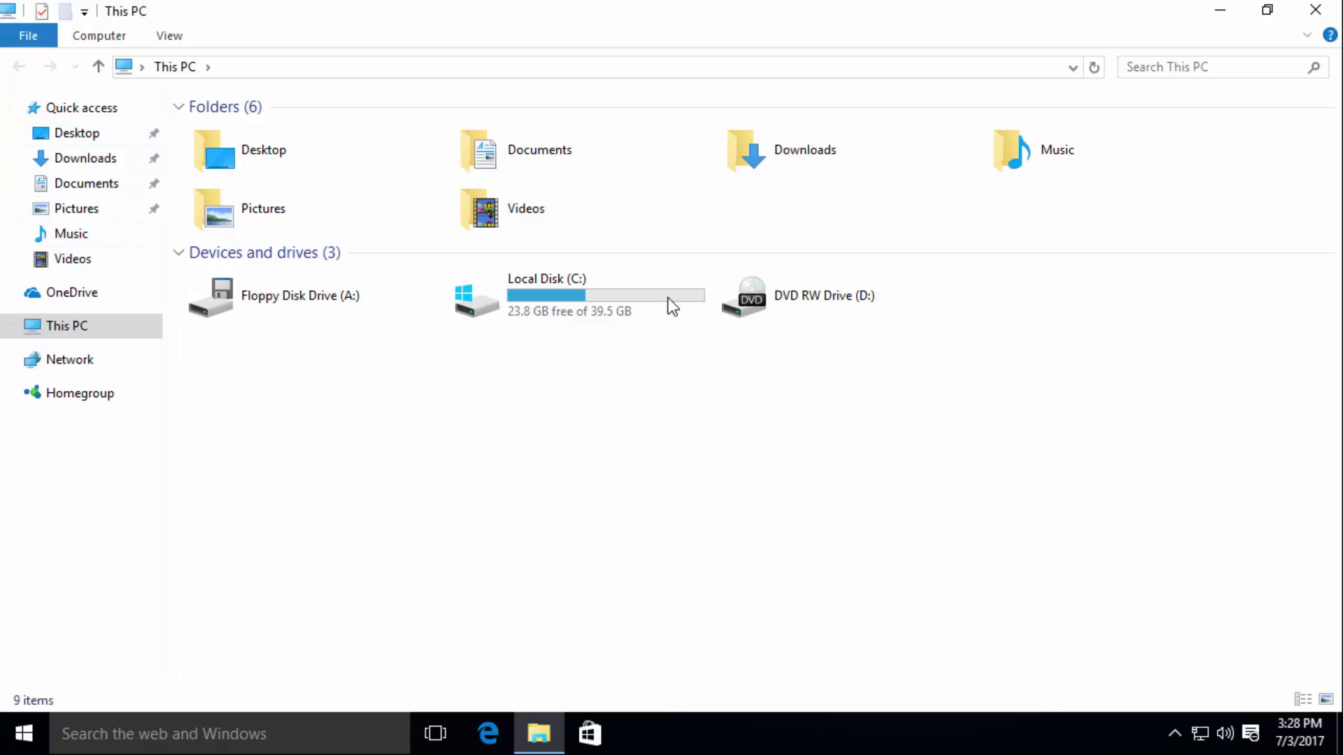
click(1314, 12)
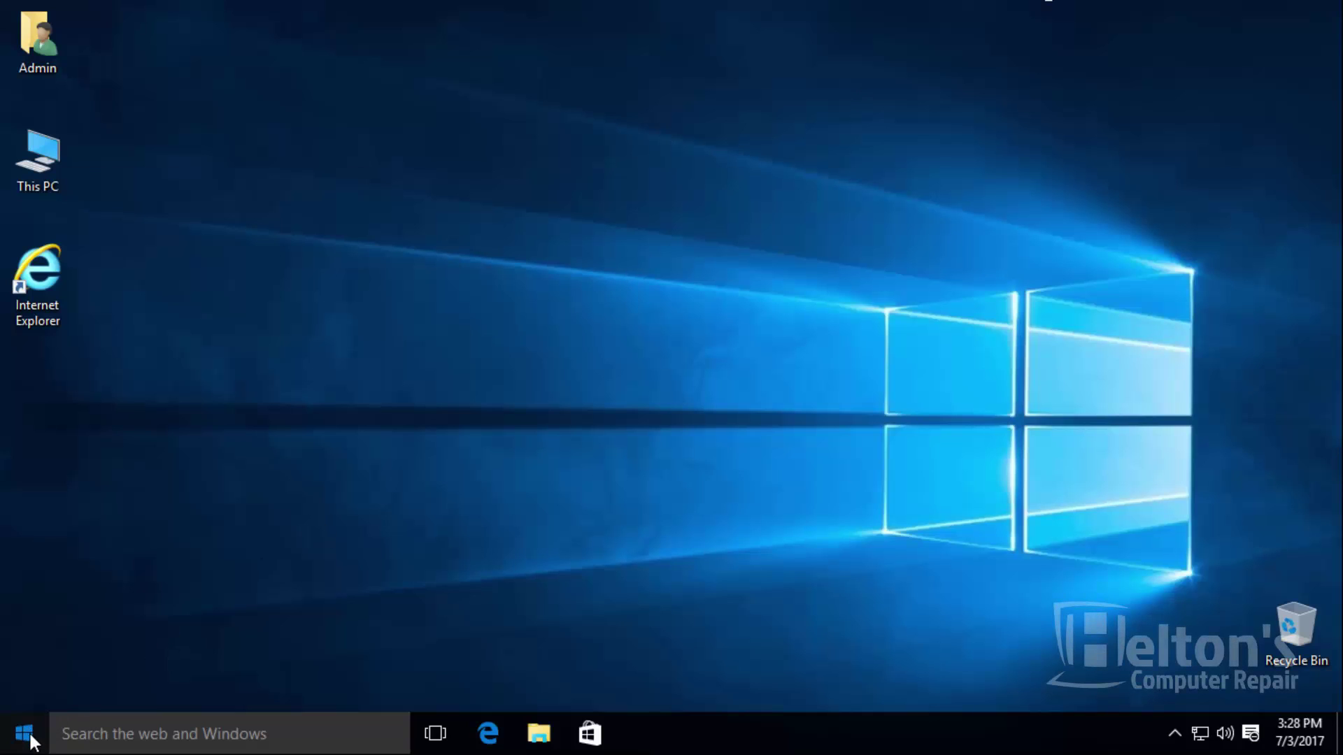
Launch Registry Editor by searching regedit and approving the UAC prompt.
click(31, 741)
text(regedit)
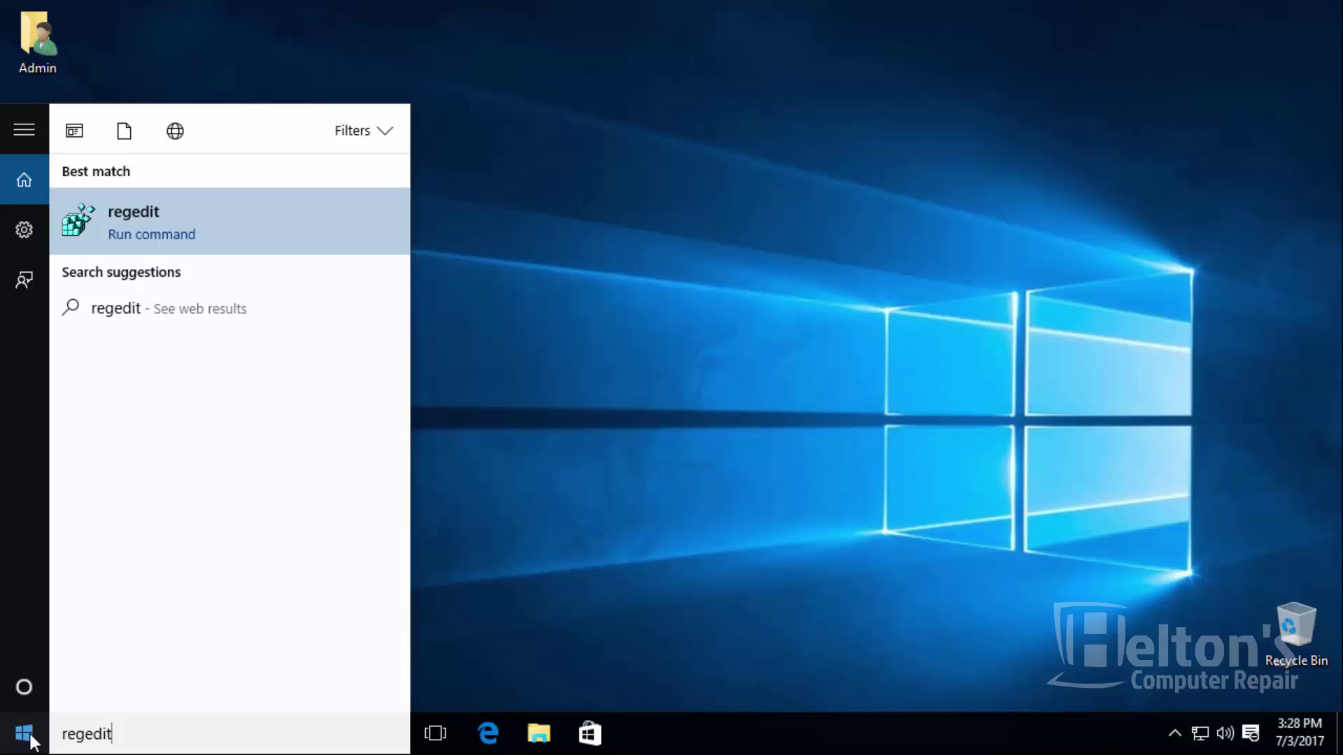
key(Return)
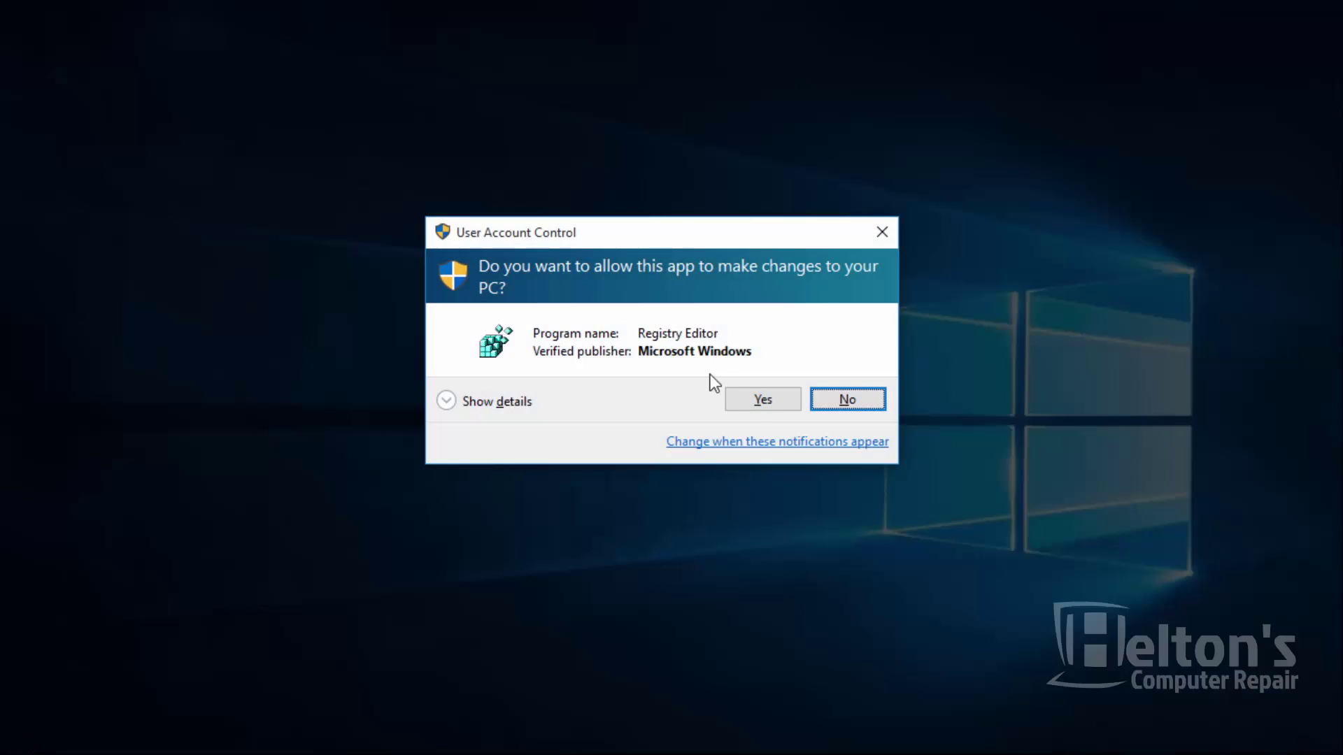
click(755, 404)
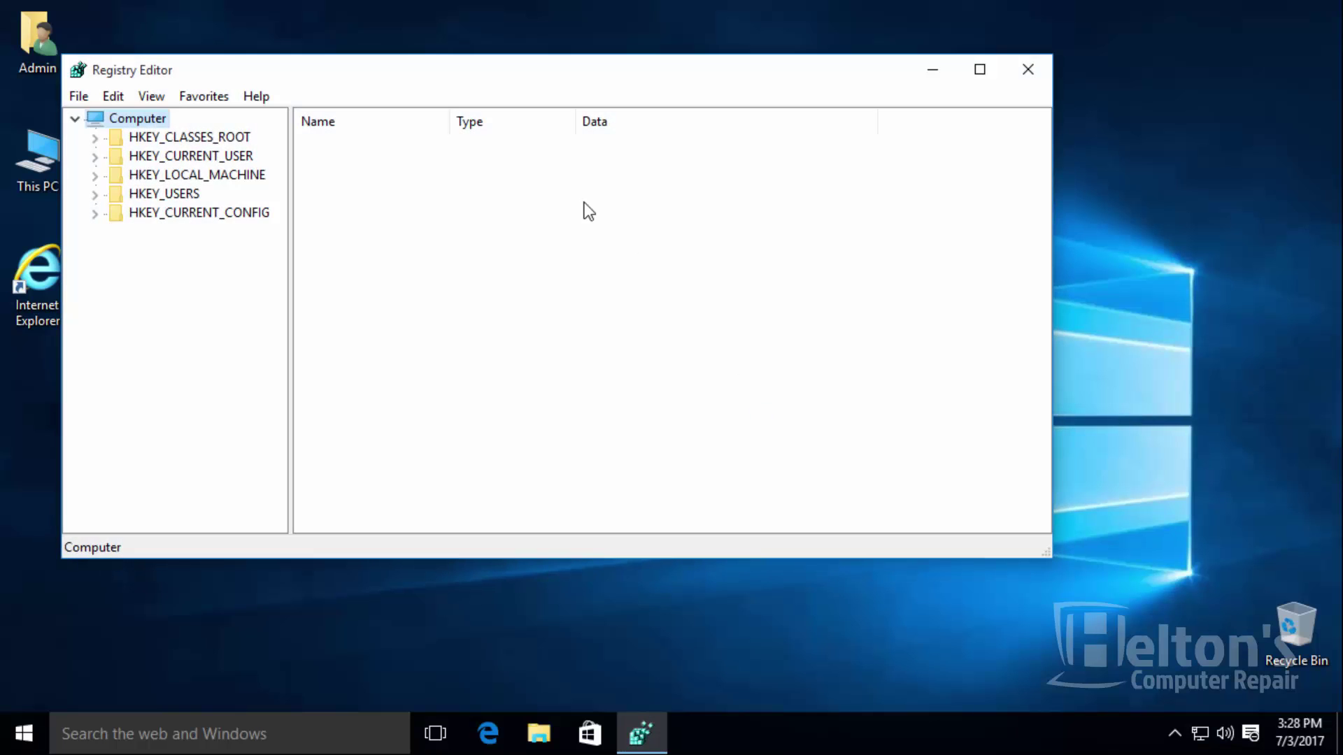
Expand HKEY_LOCAL_MACHINE\SOFTWARE\Microsoft\Windows down to the CurrentVersion key.
double_click(126, 176)
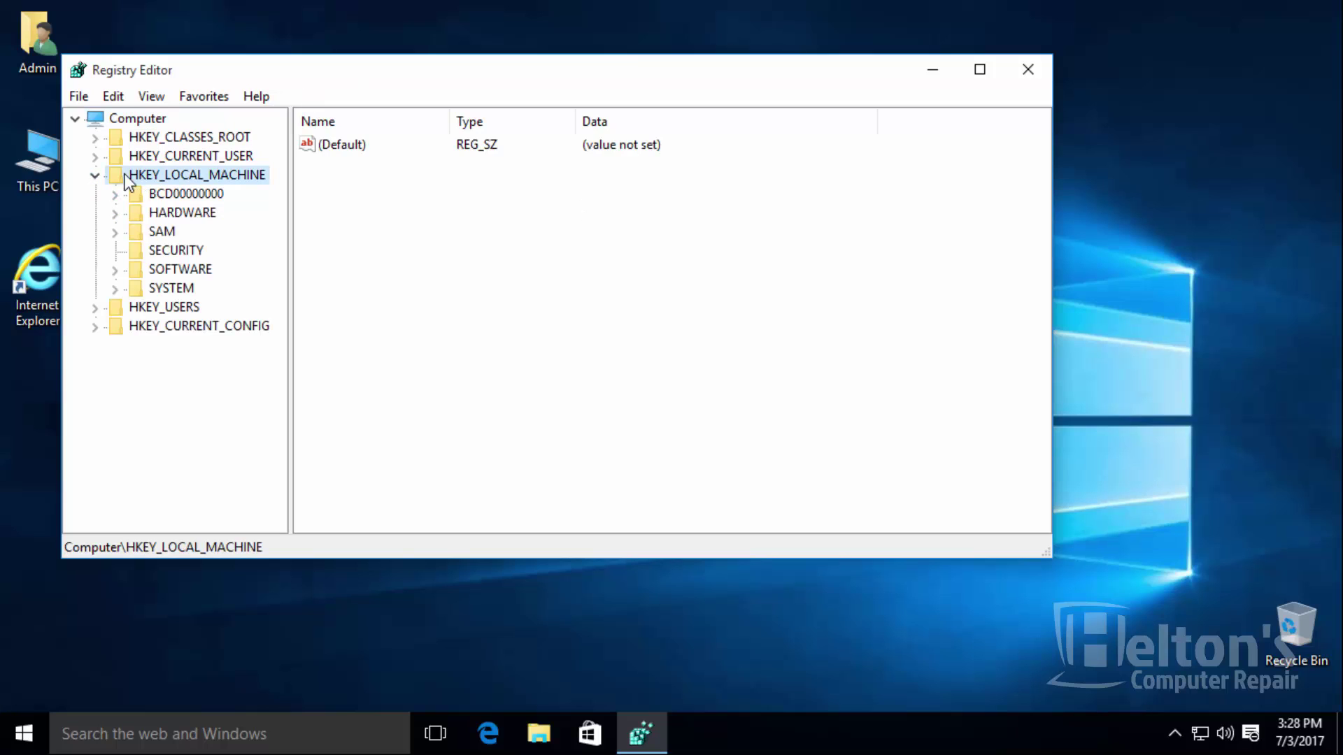
double_click(154, 273)
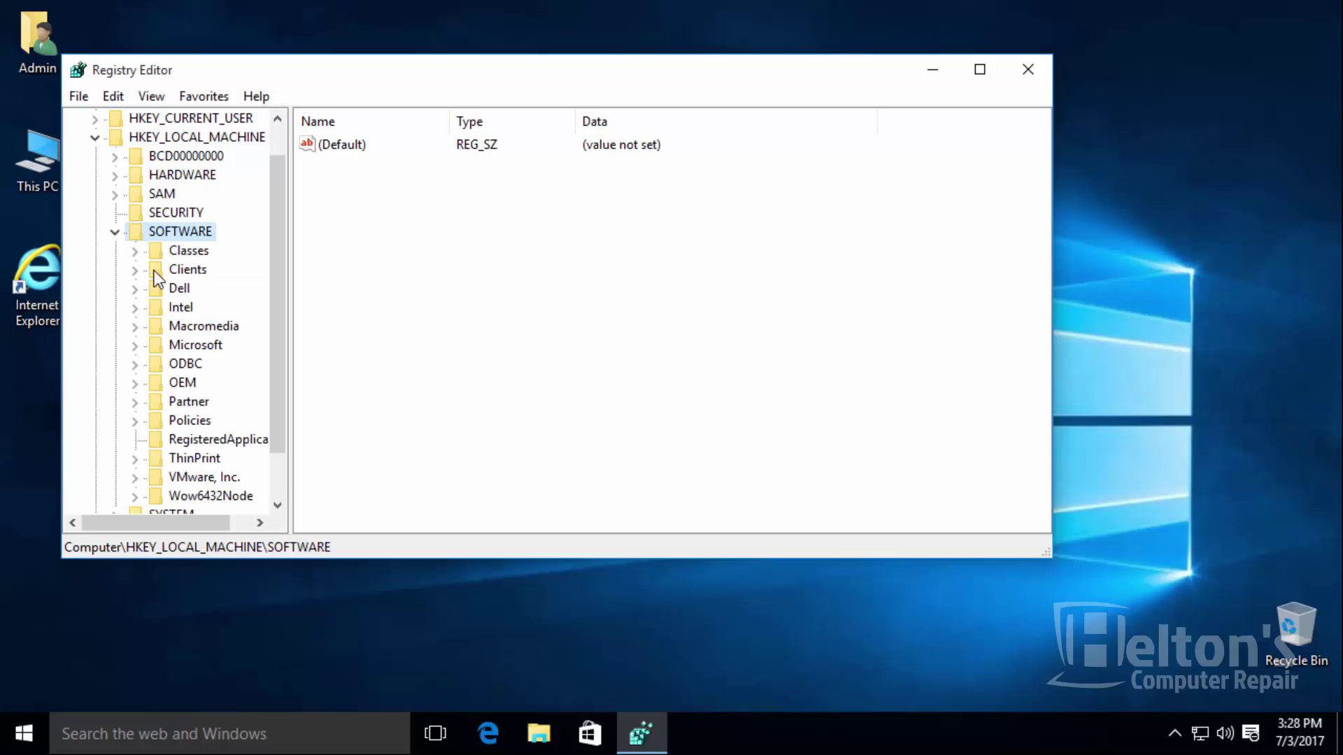
double_click(203, 346)
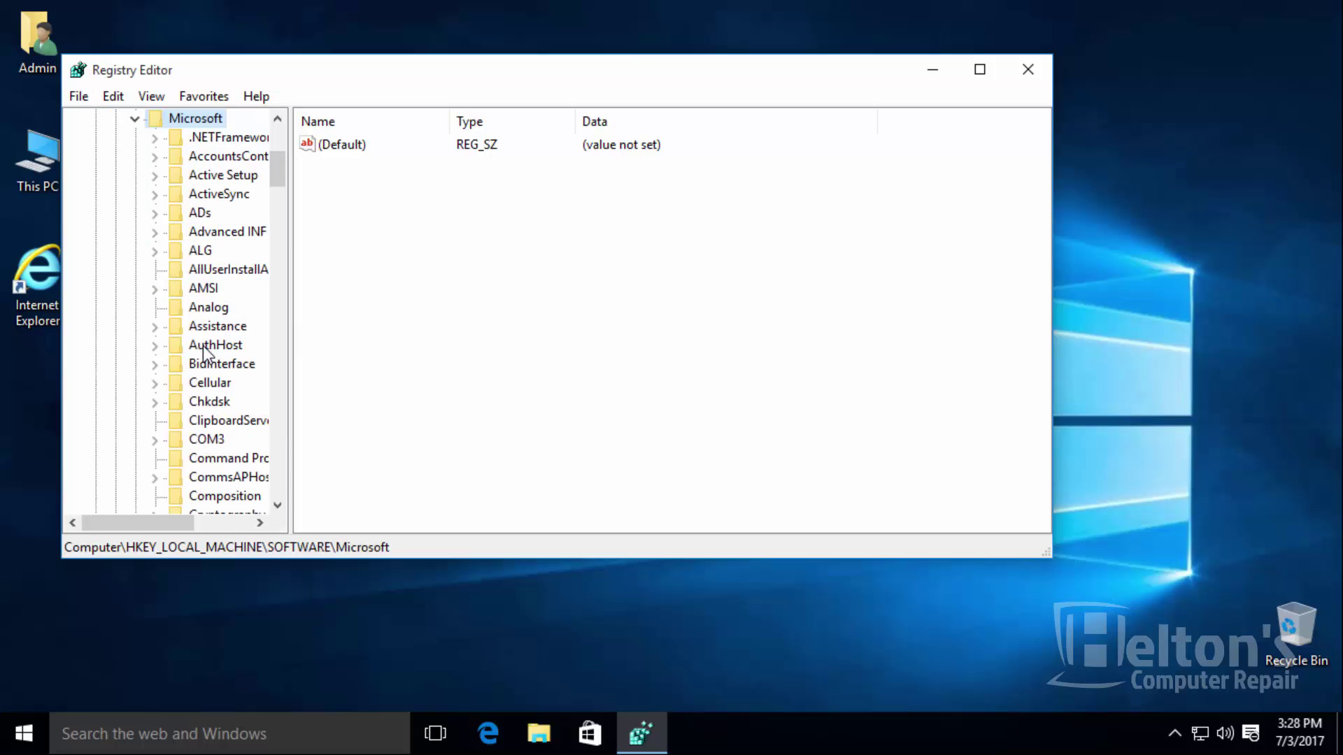
drag(280, 179, 278, 442)
double_click(233, 383)
drag(131, 523, 167, 522)
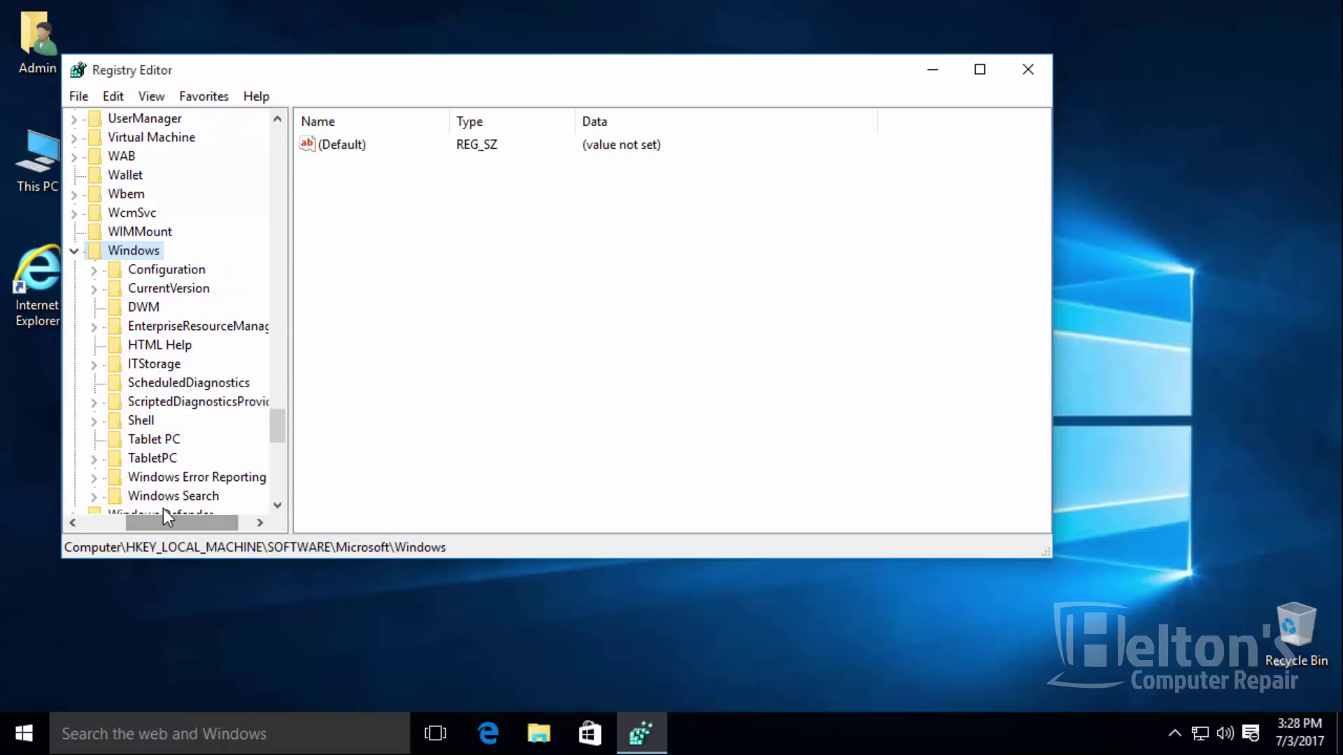
double_click(150, 291)
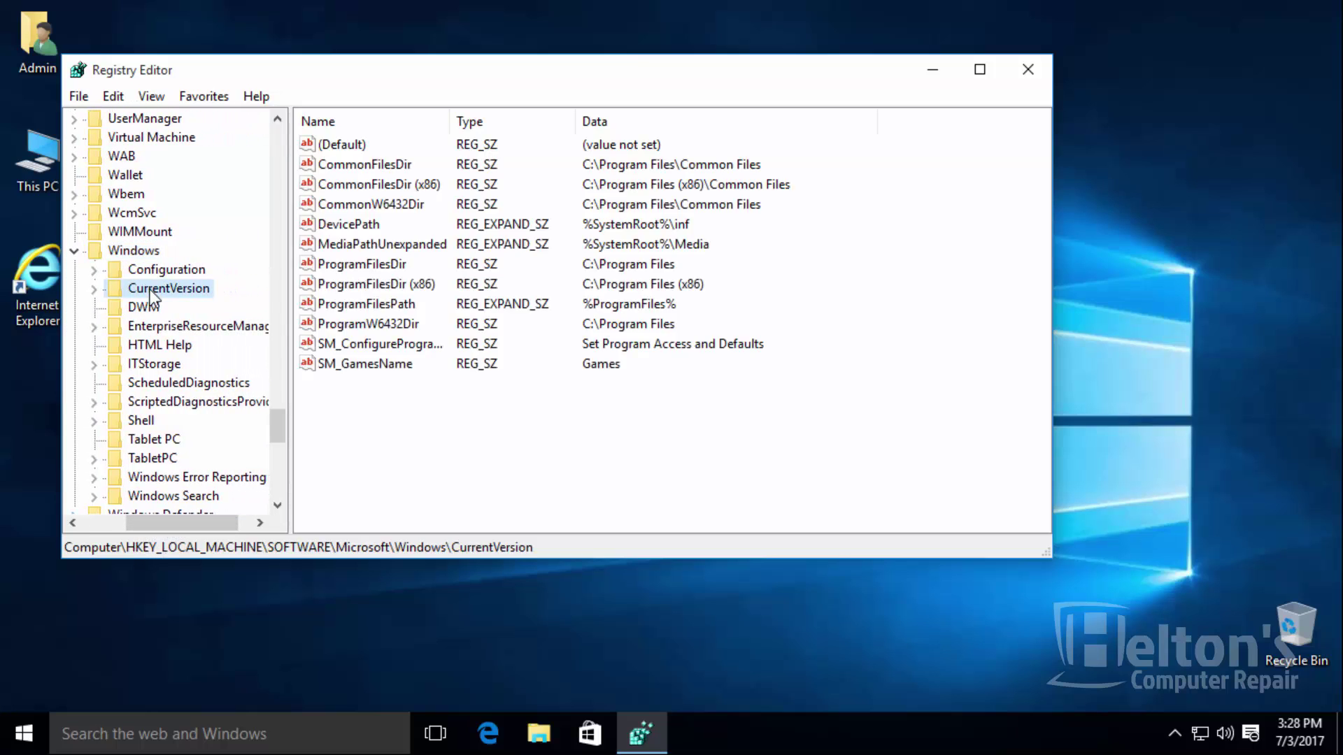
drag(275, 325, 276, 364)
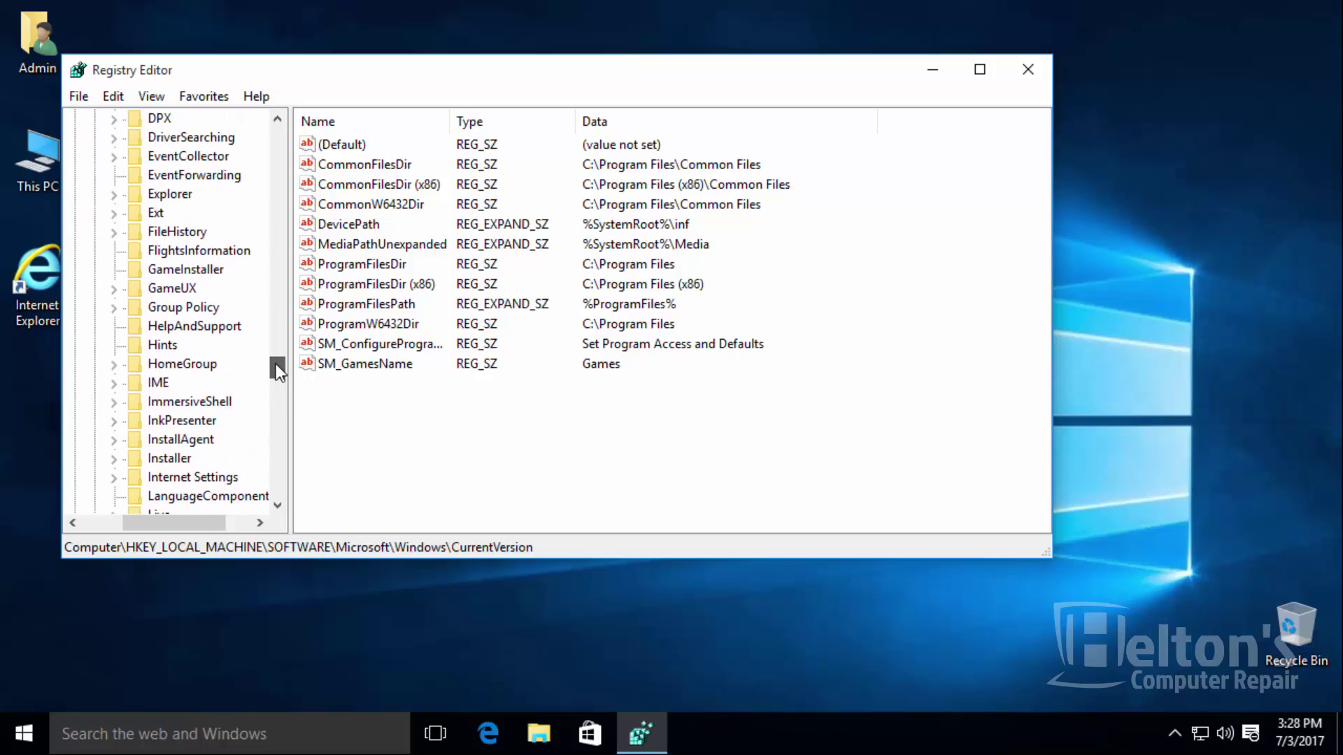
Expand CurrentVersion\Explorer\FolderDescriptions and scroll through its GUID folder subkeys.
double_click(171, 195)
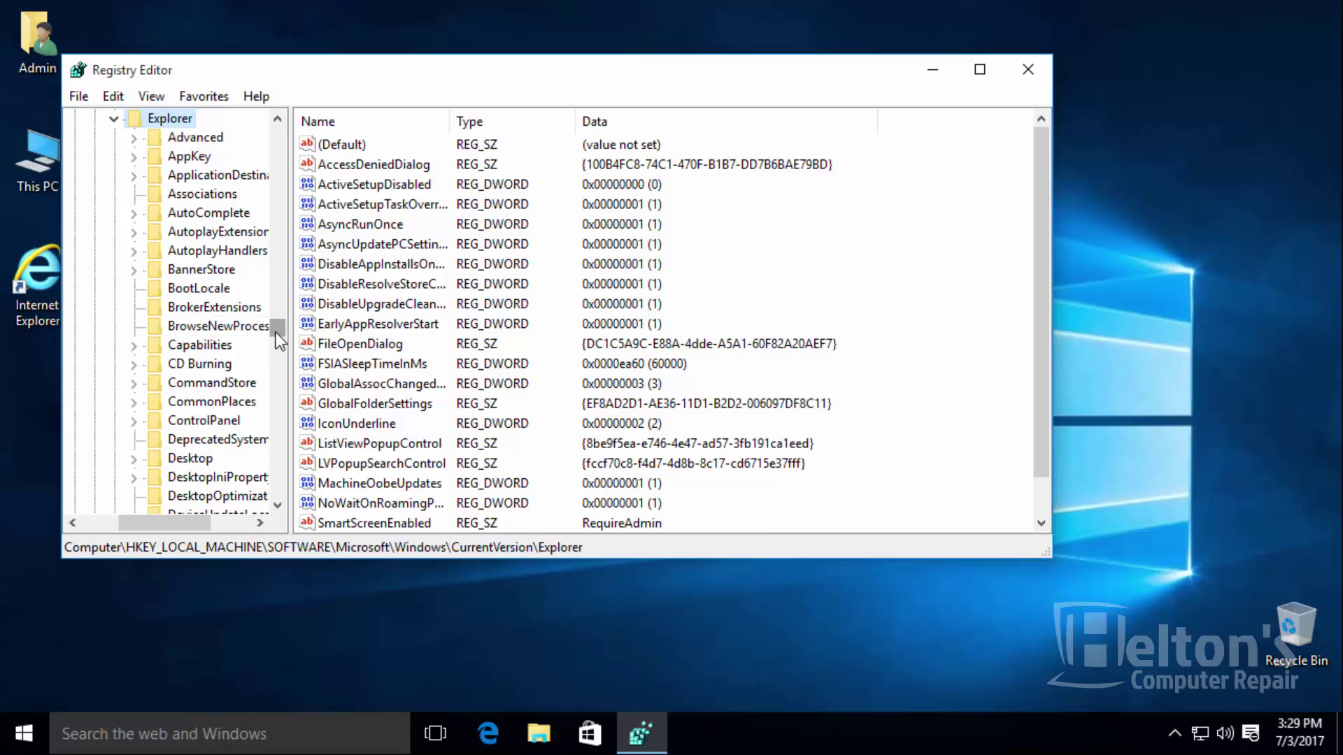
drag(274, 330, 279, 354)
double_click(224, 176)
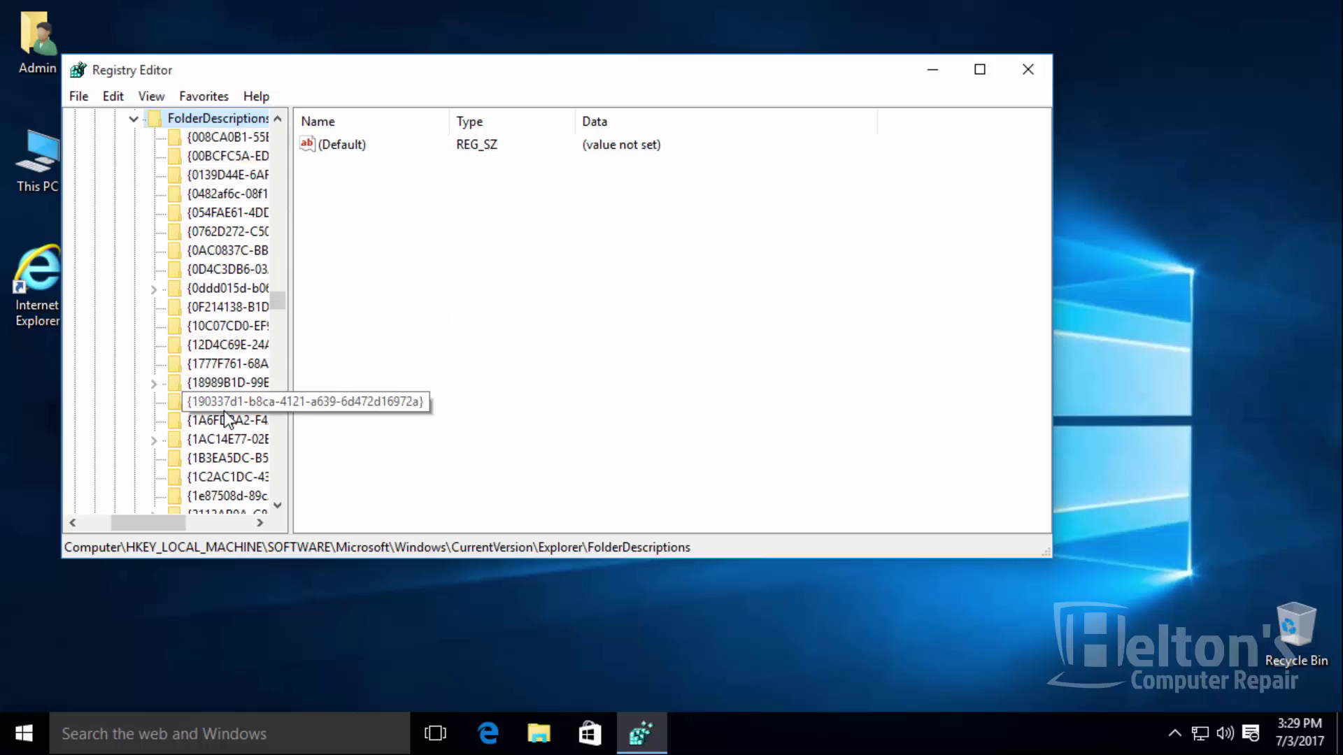
drag(175, 521, 190, 522)
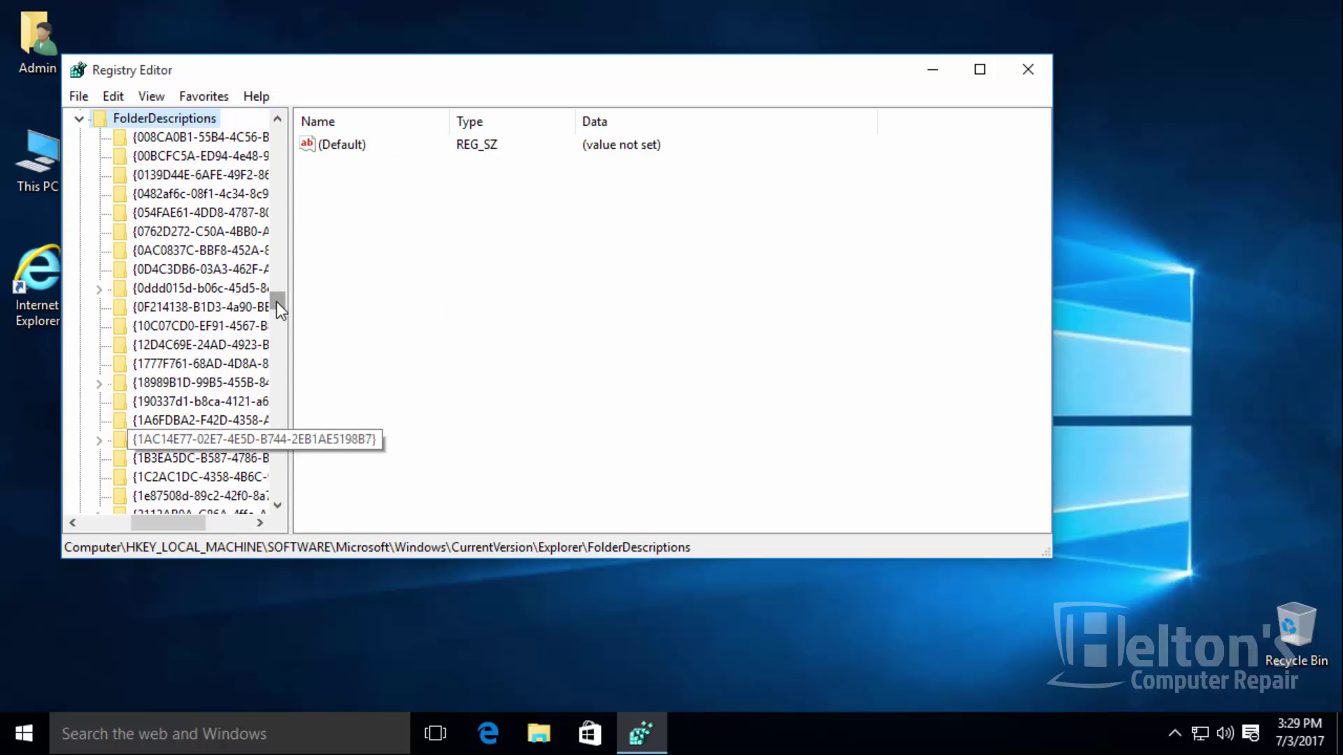
drag(276, 302, 279, 306)
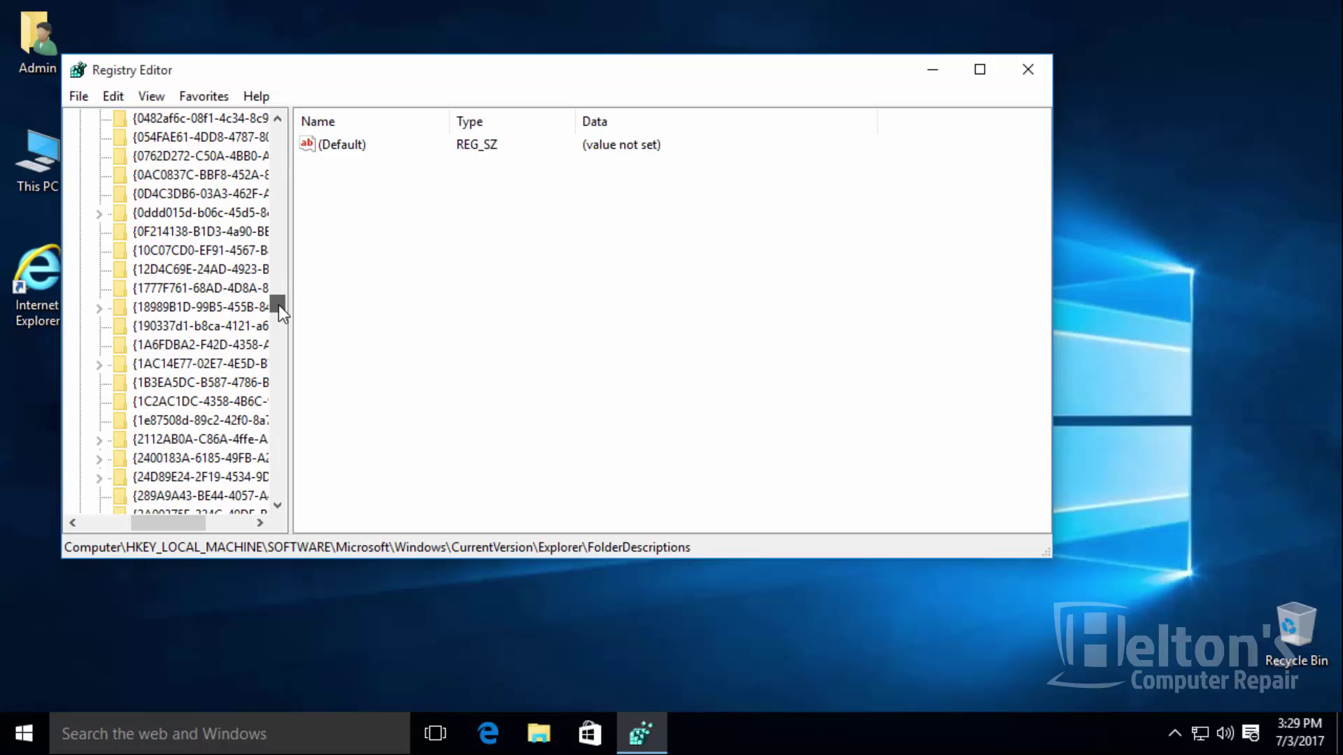
drag(278, 305, 284, 353)
Create a new string value named ThisPCPolicy in the Desktop folder key's PropertyBag.
double_click(179, 344)
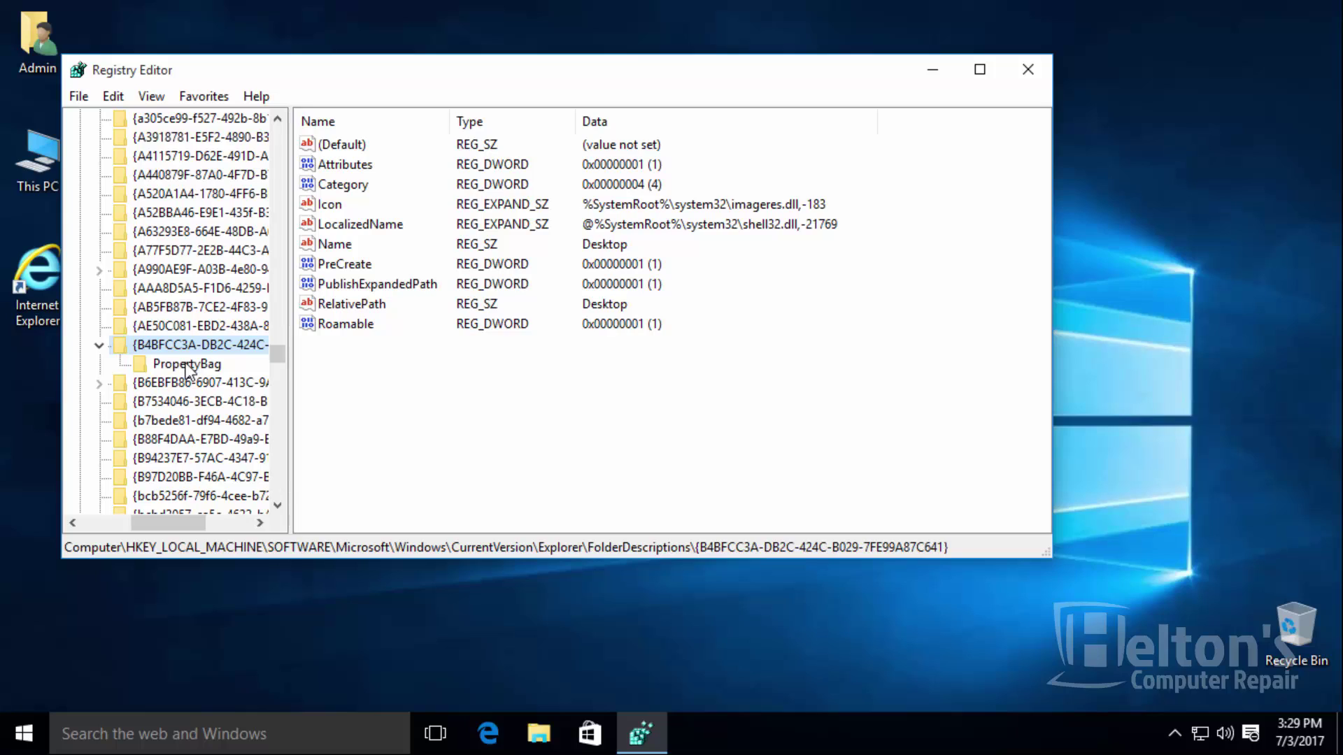
click(186, 364)
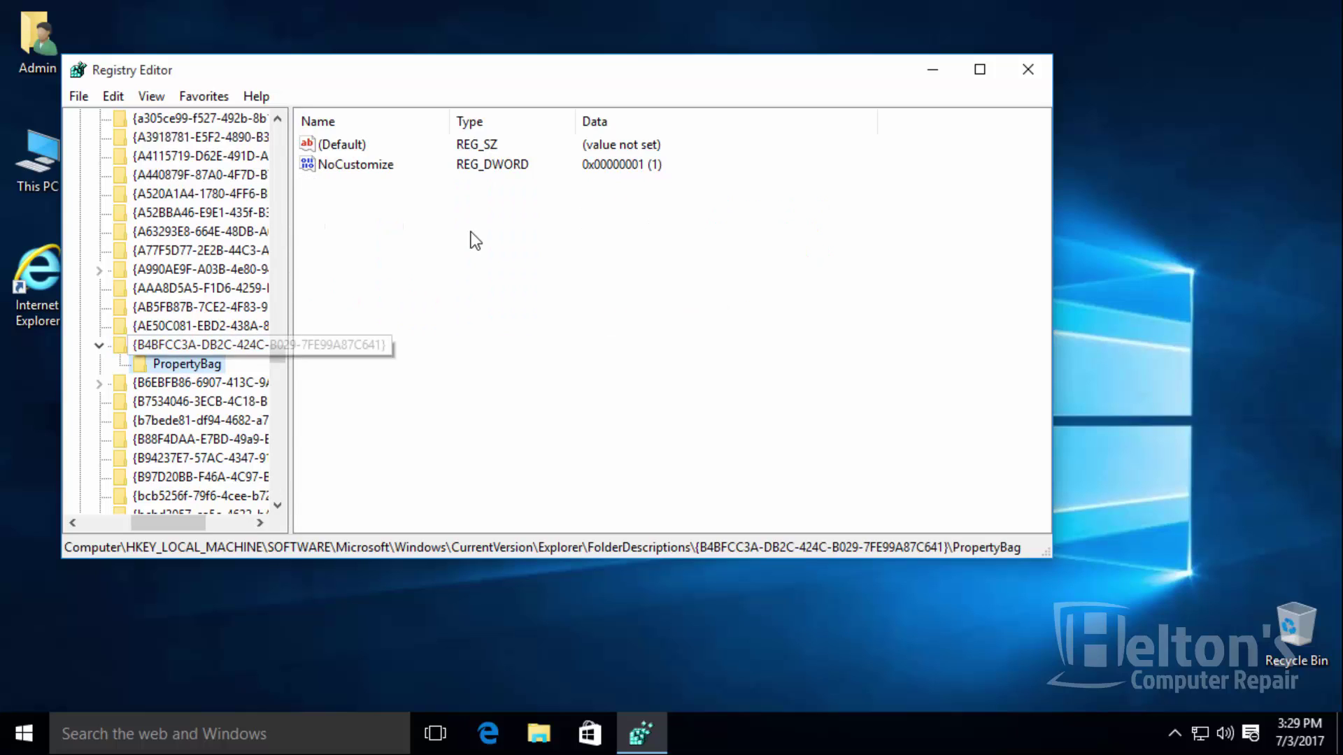
click(429, 250)
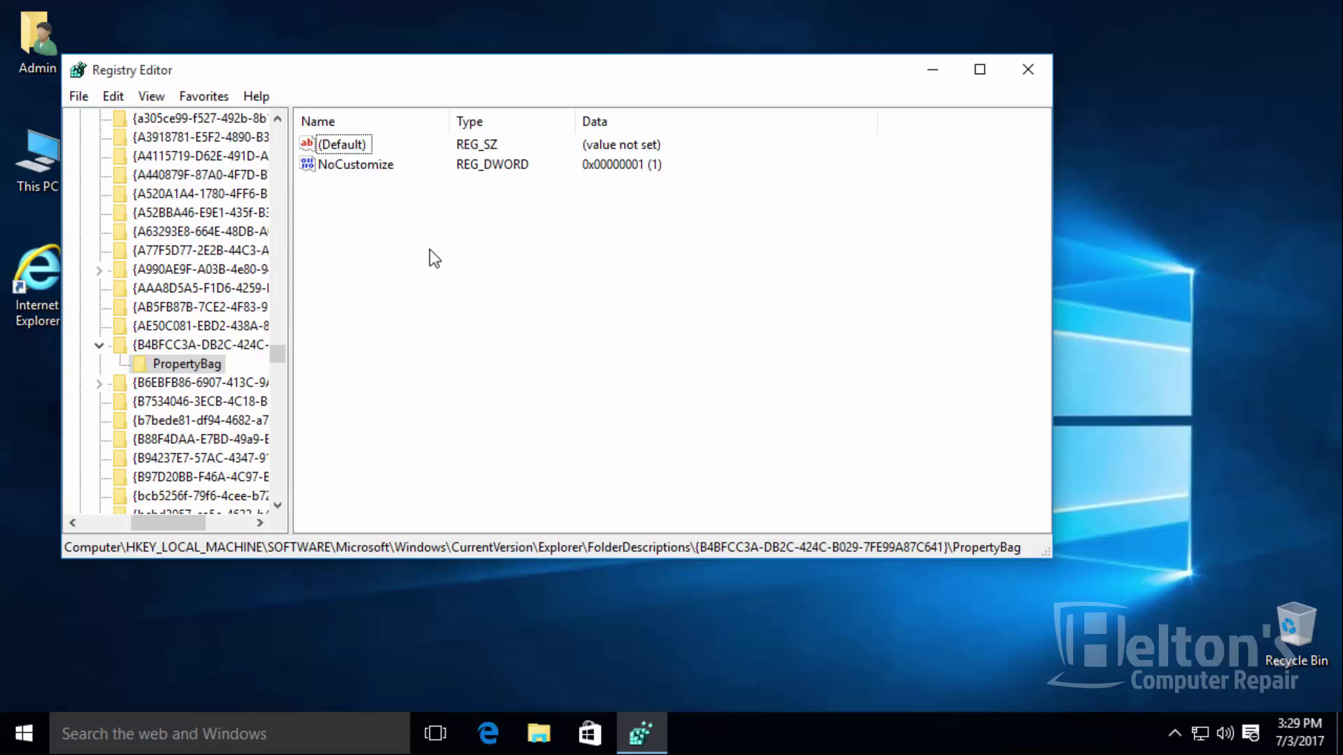
right_click(430, 250)
mouse_move(456, 262)
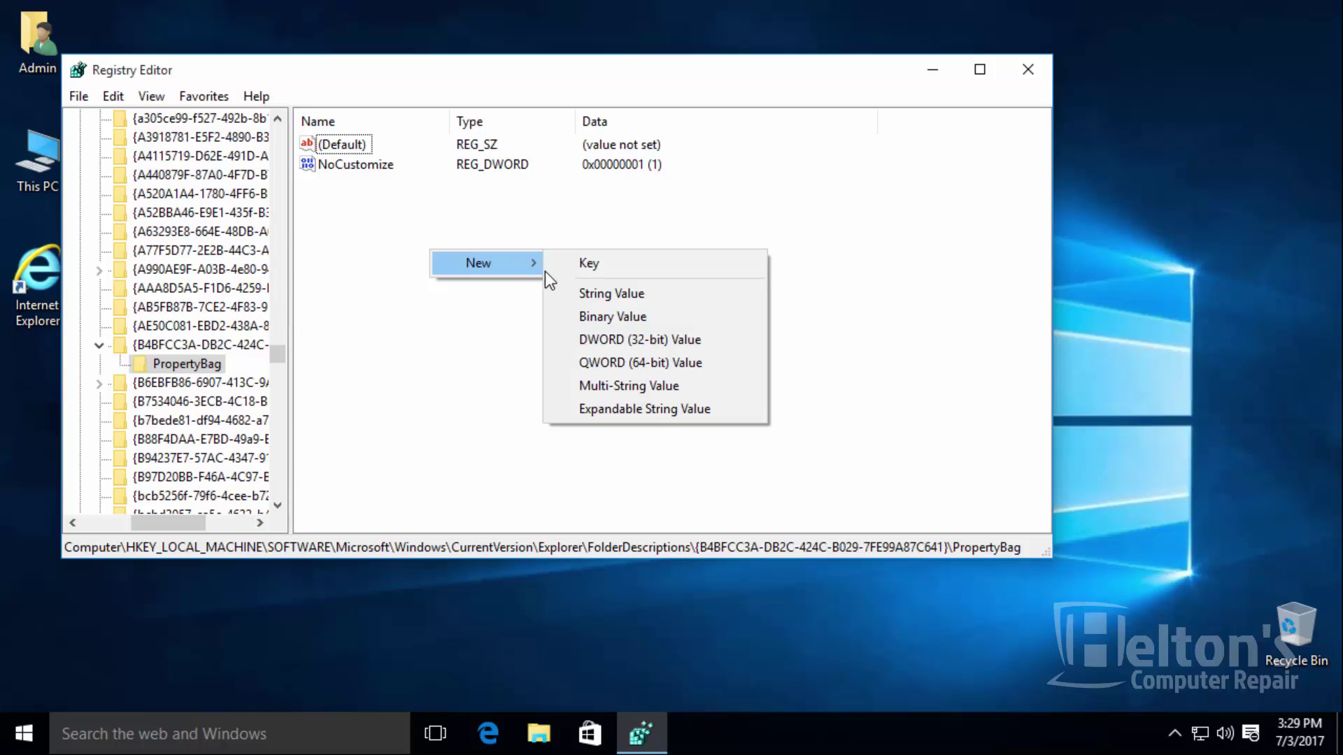
click(564, 294)
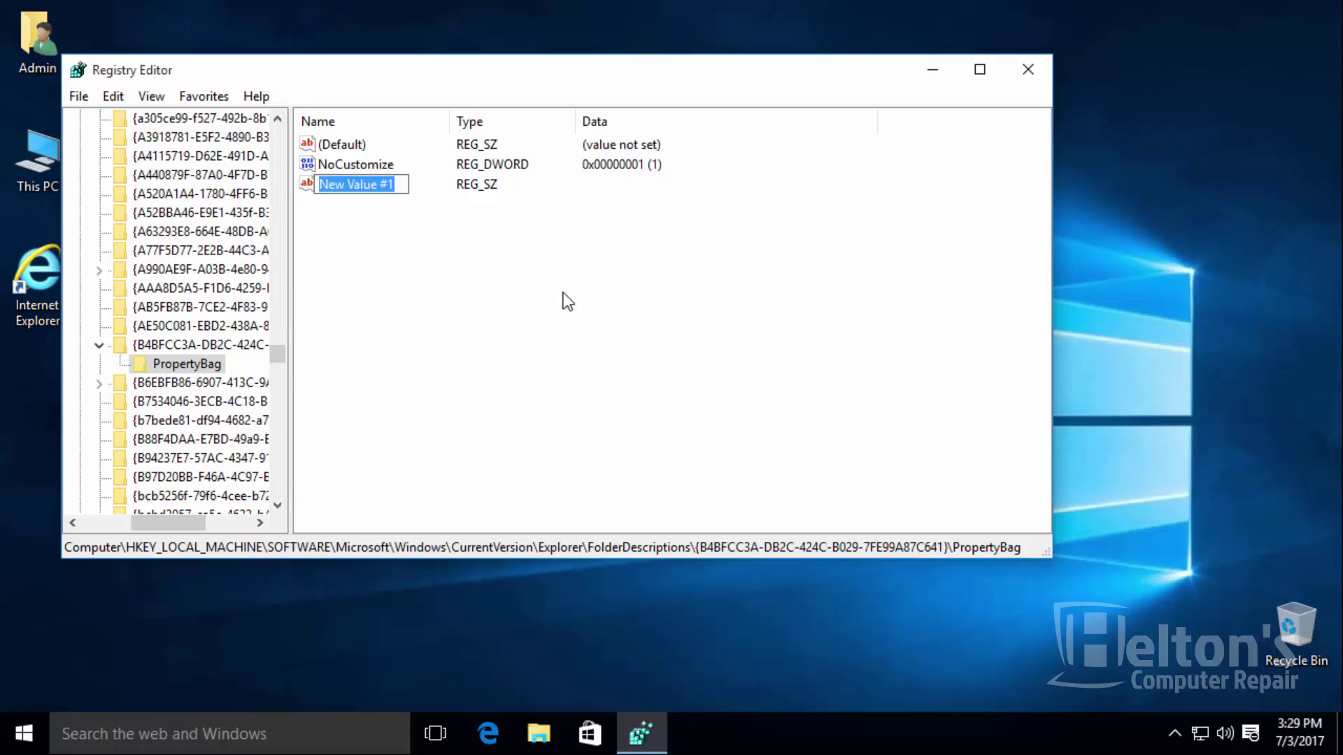
text(T)
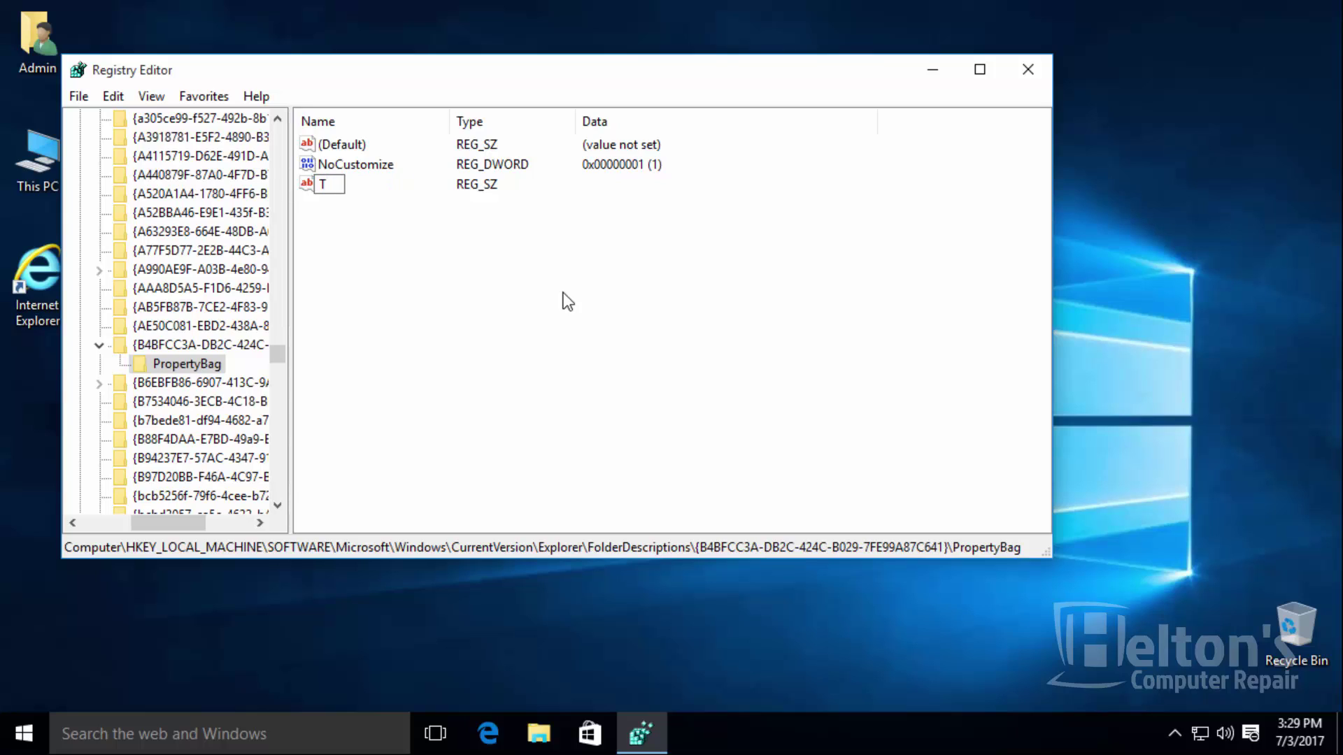
text(hisPCPolicy)
key(Return)
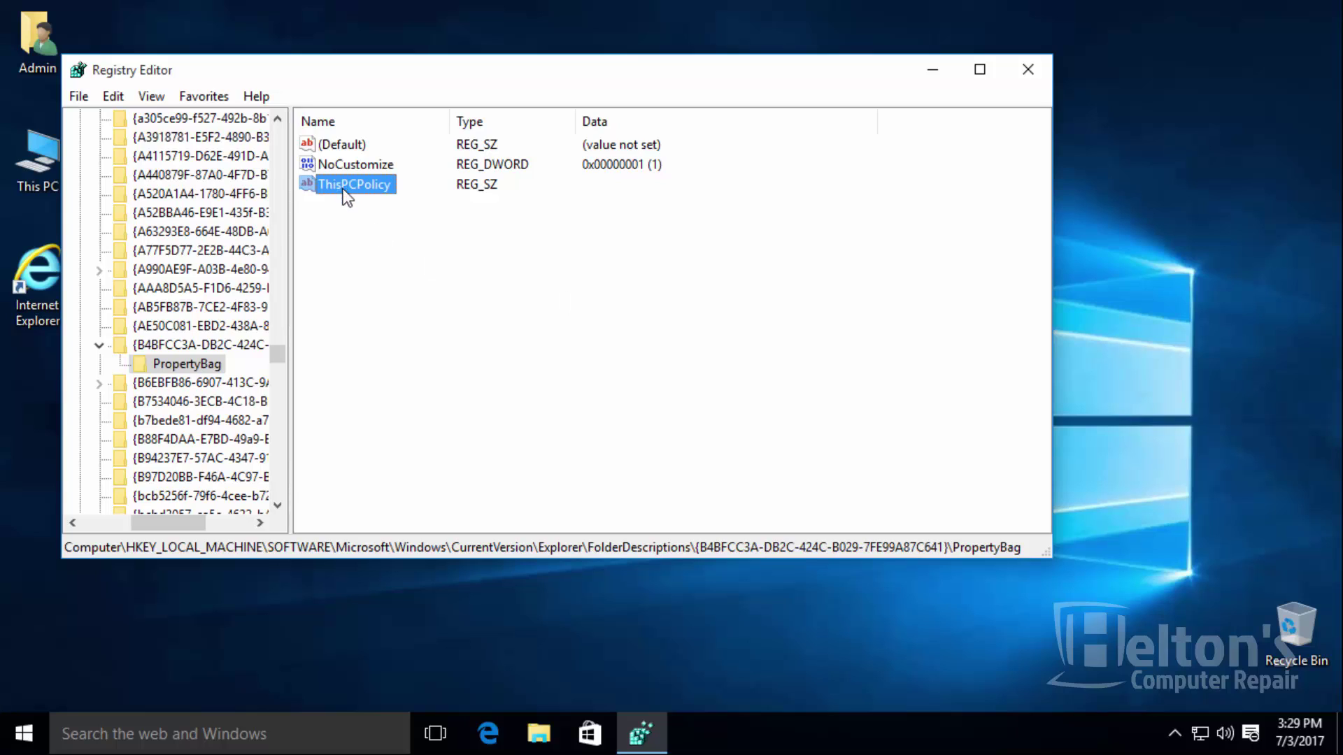
Set ThisPCPolicy to Hide and confirm This PC no longer lists Desktop.
double_click(48, 152)
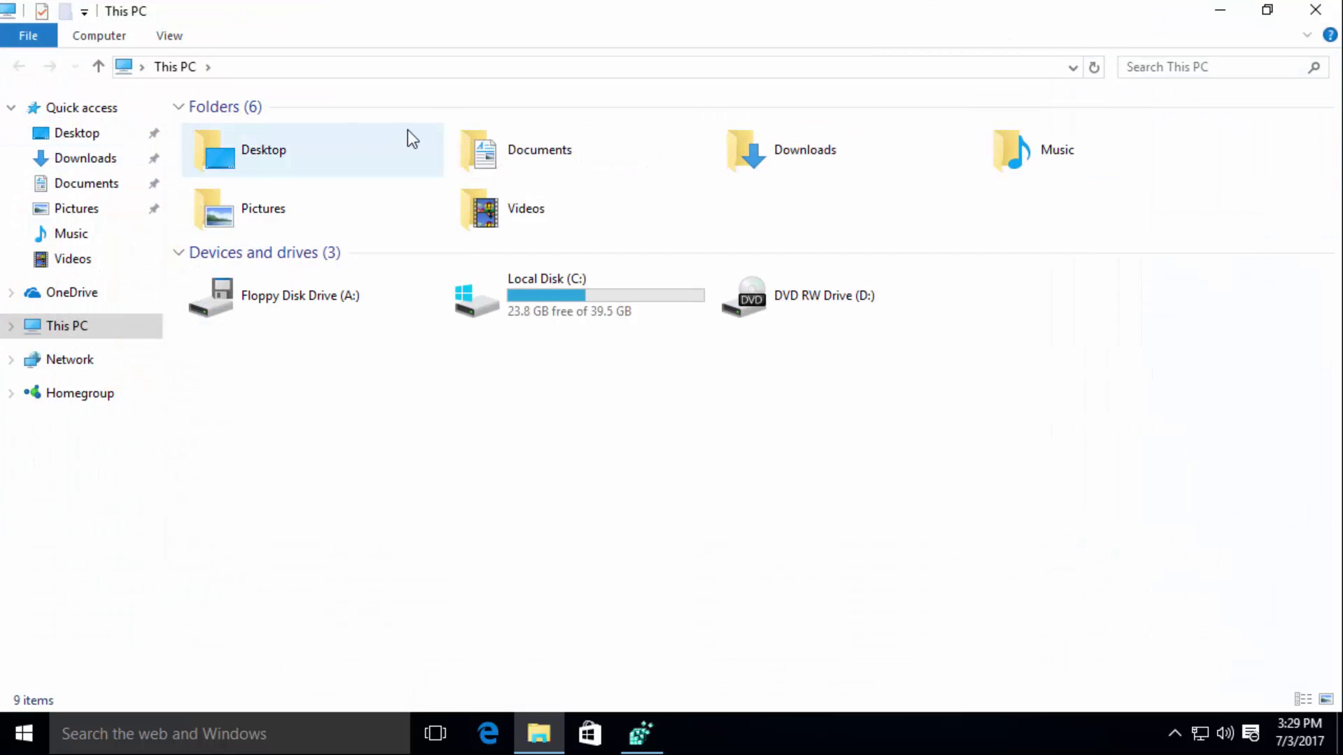
click(1315, 9)
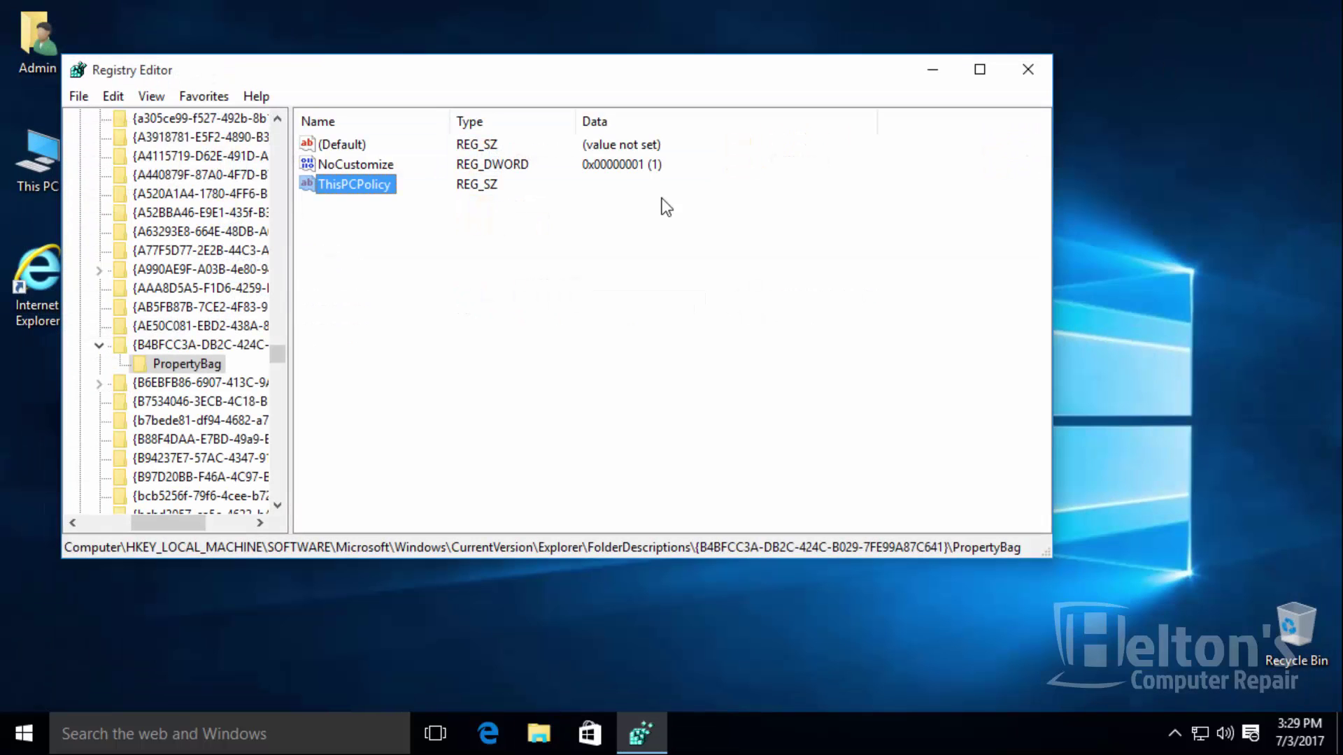
double_click(355, 183)
text(Hi)
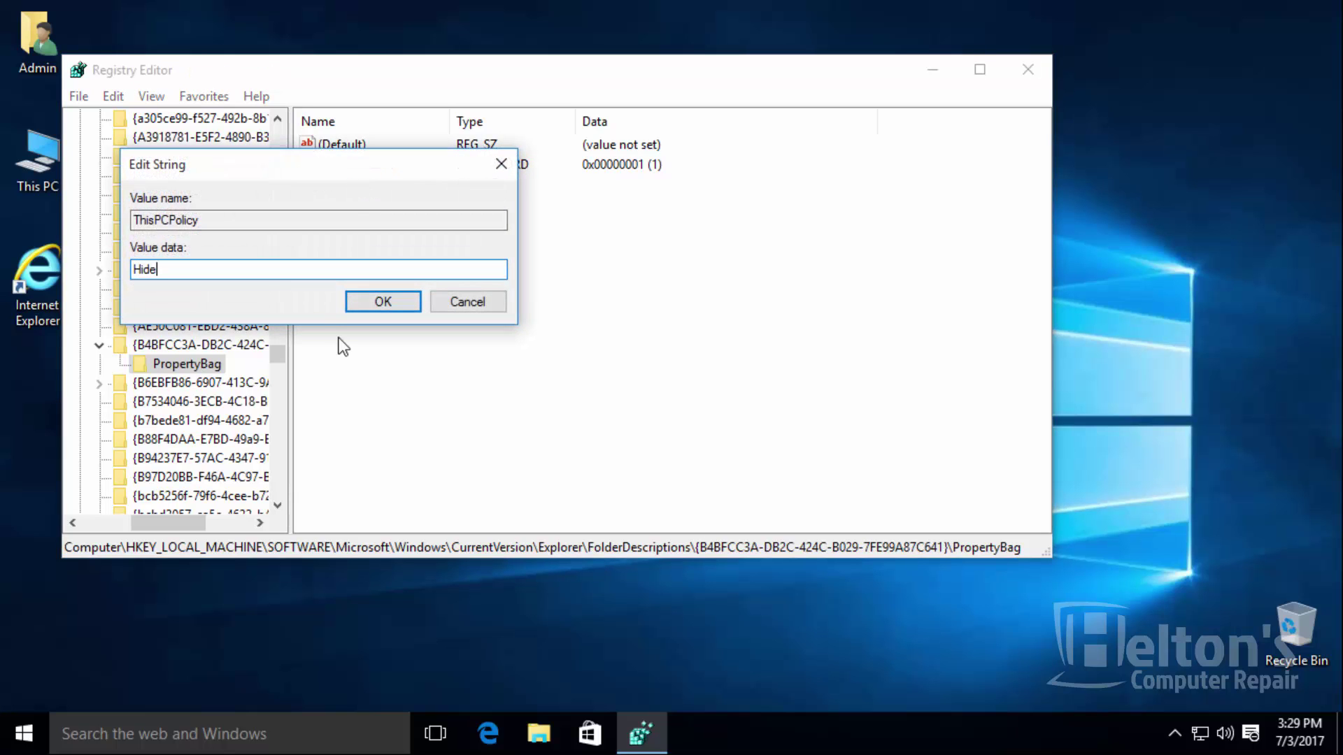
text(de)
key(Return)
double_click(36, 159)
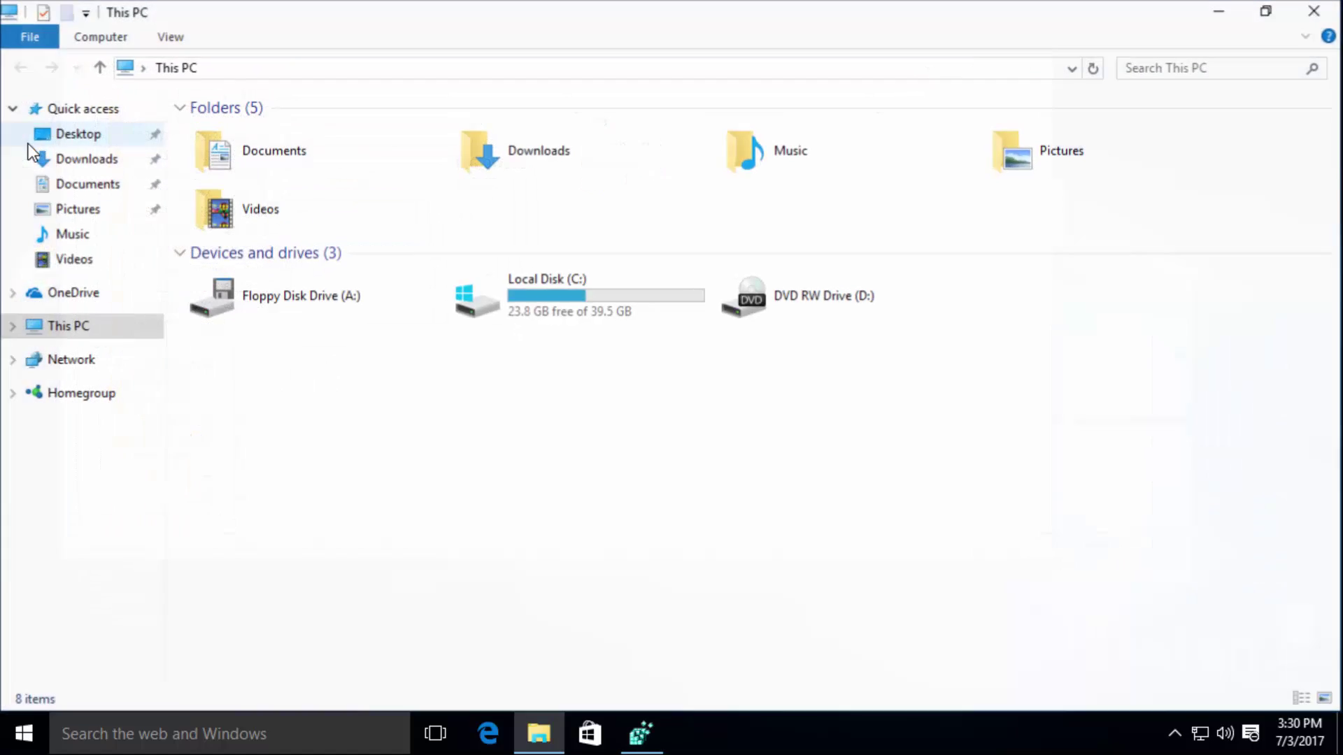
click(1316, 19)
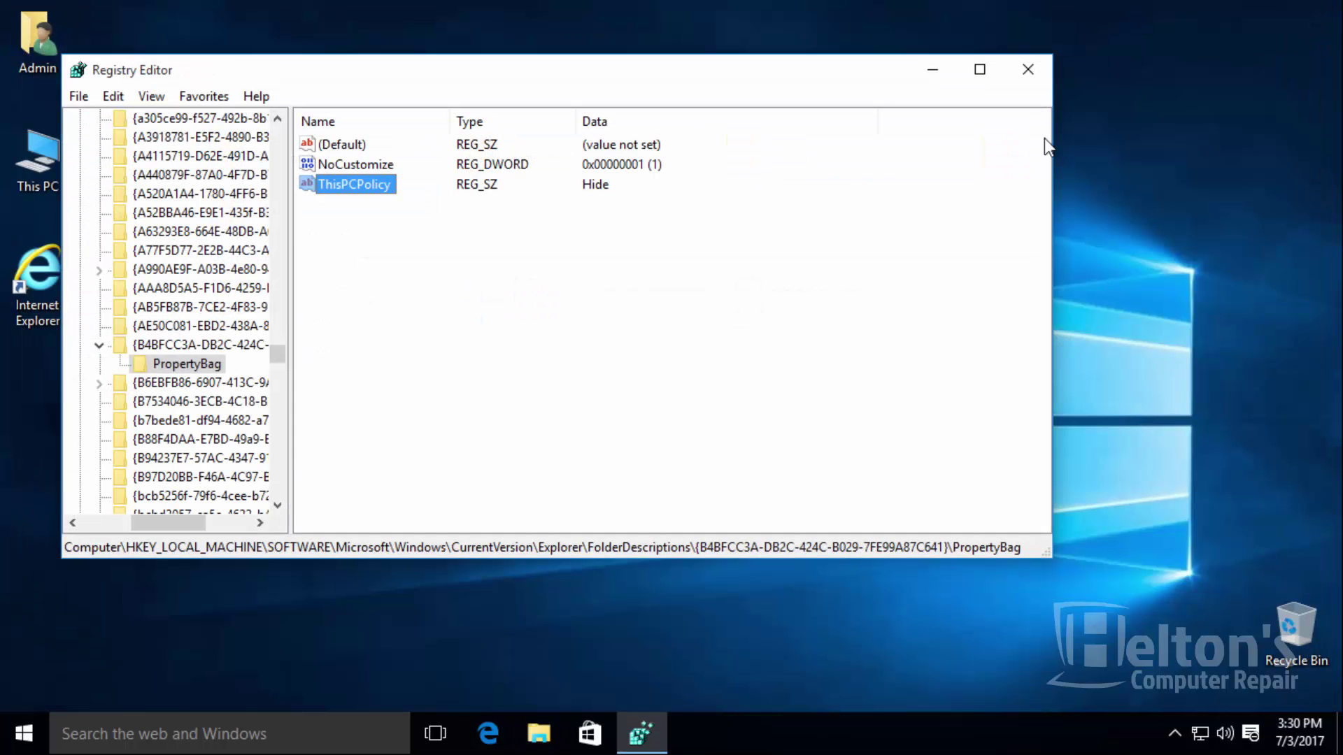
Set ThisPCPolicy to Hide in the Documents folder key's PropertyBag.
click(99, 346)
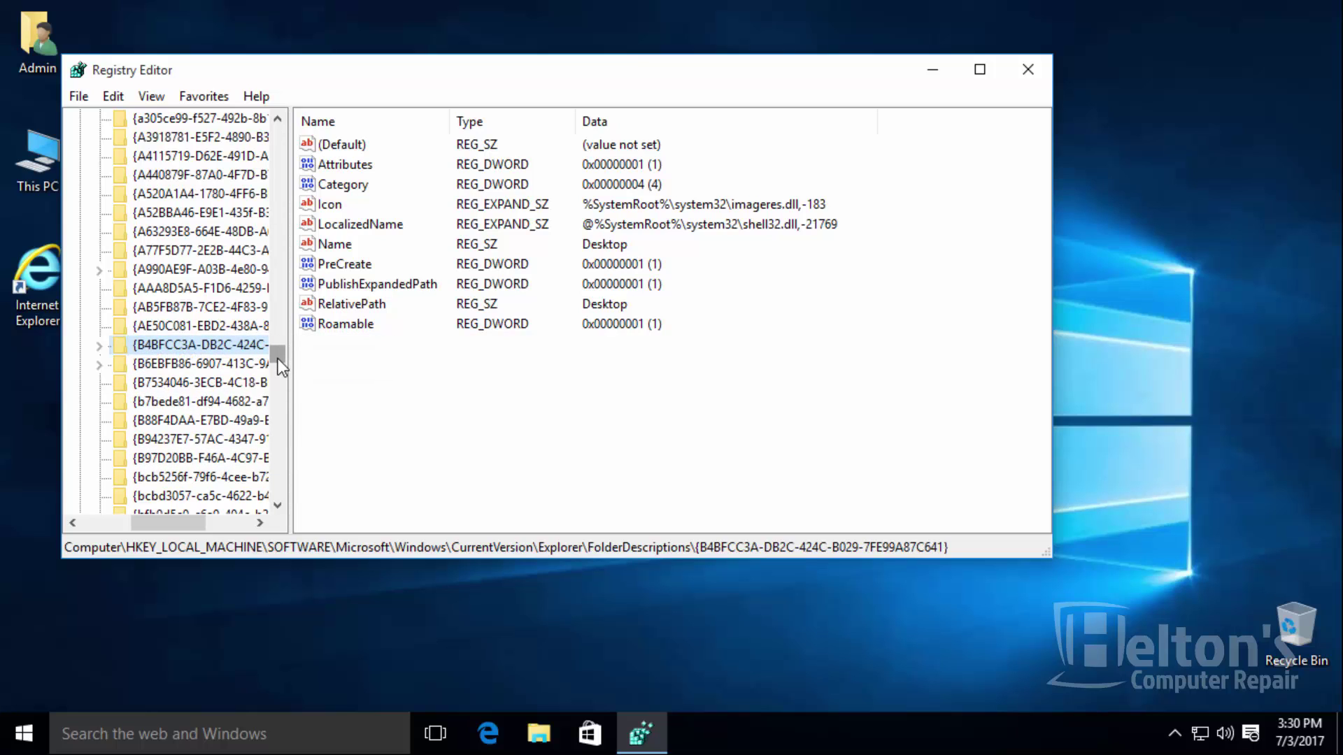
drag(279, 358, 276, 381)
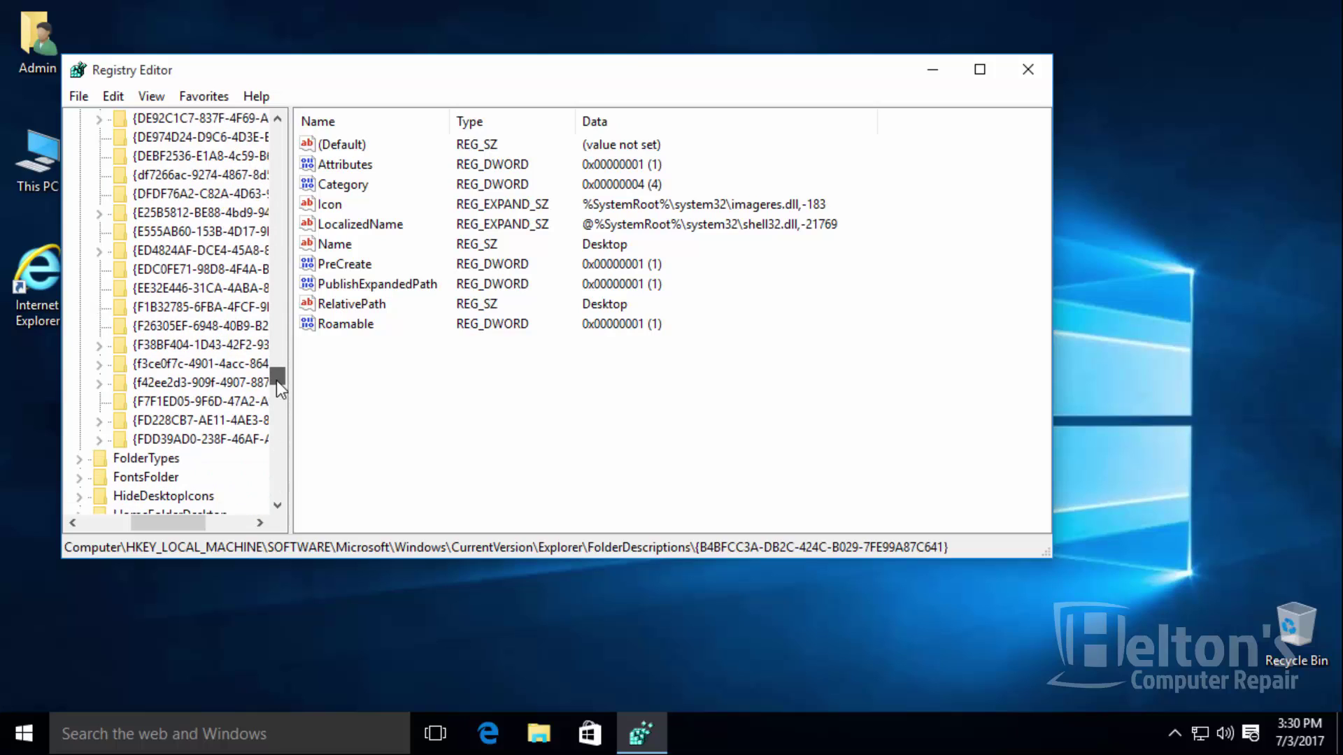
double_click(182, 384)
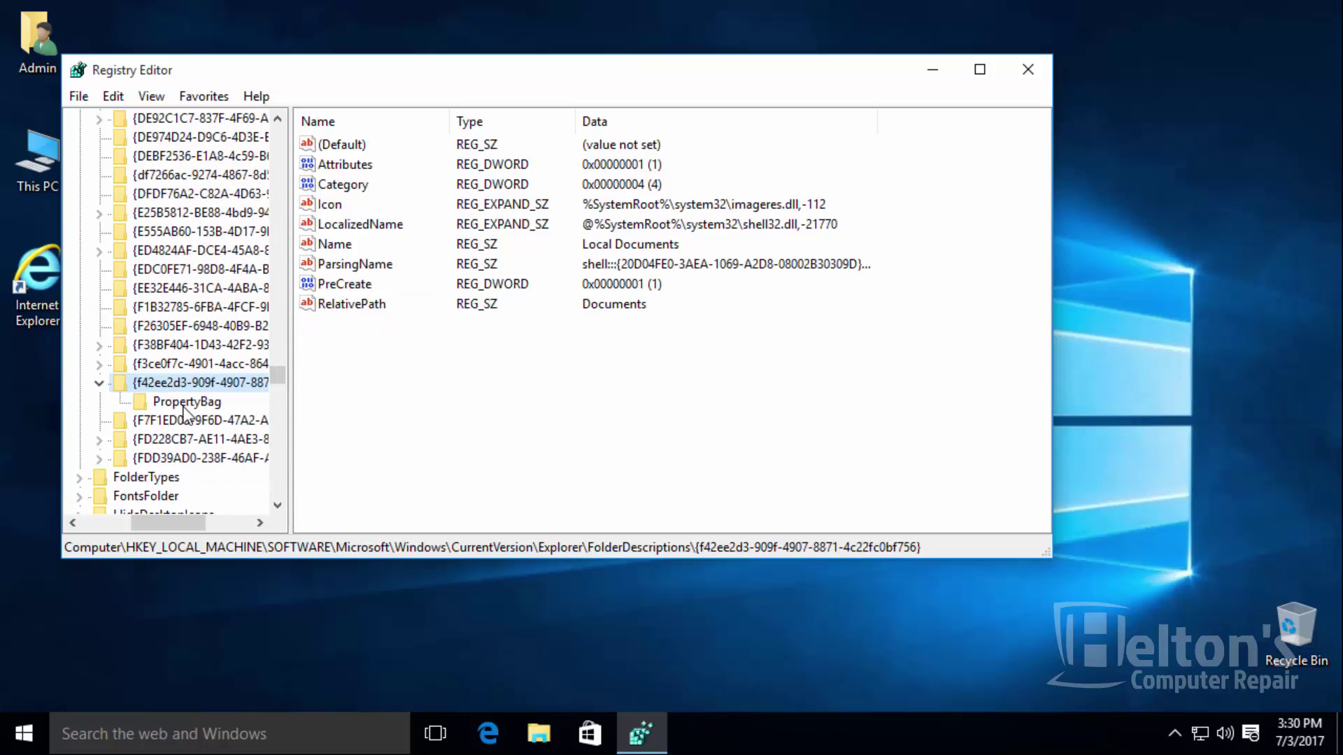
click(186, 403)
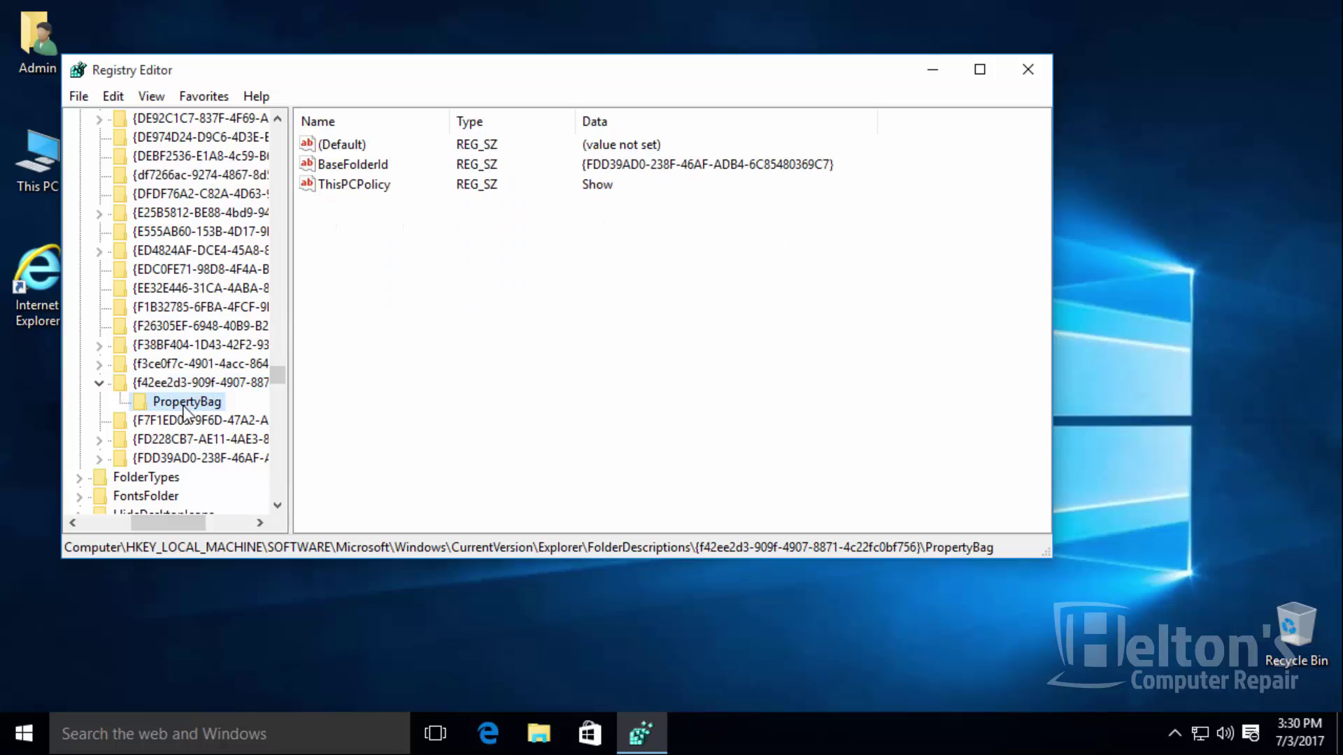
double_click(377, 186)
text(Hide)
key(Return)
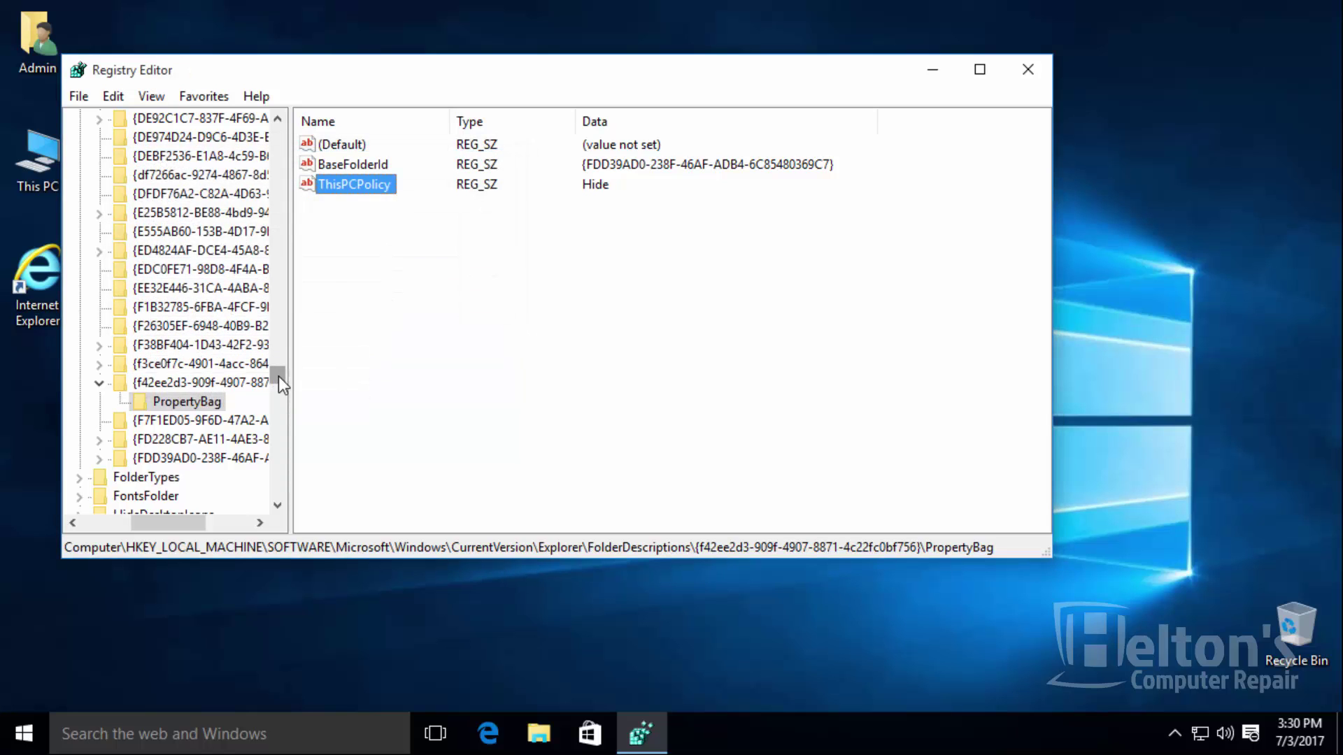
Set ThisPCPolicy to Hide in the Downloads folder key's PropertyBag.
scroll(277, 370, up, 15)
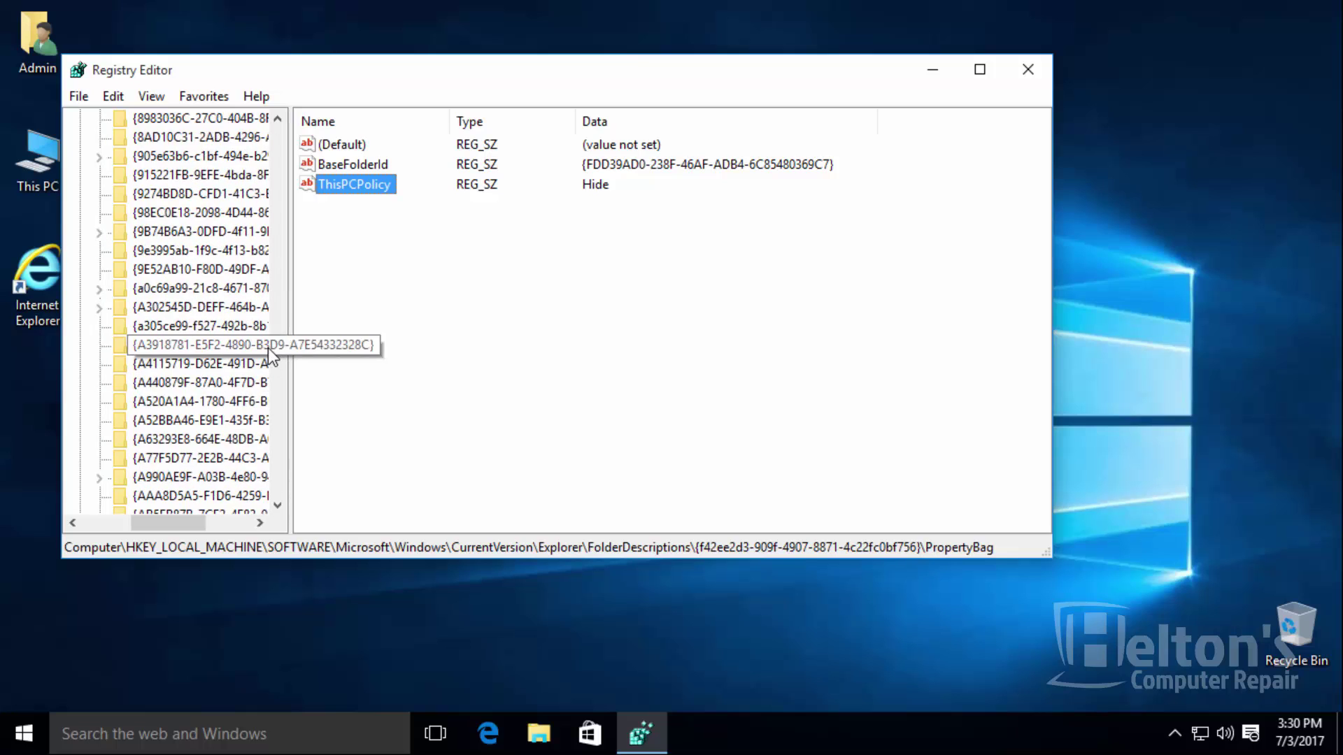
scroll(267, 343, up, 6)
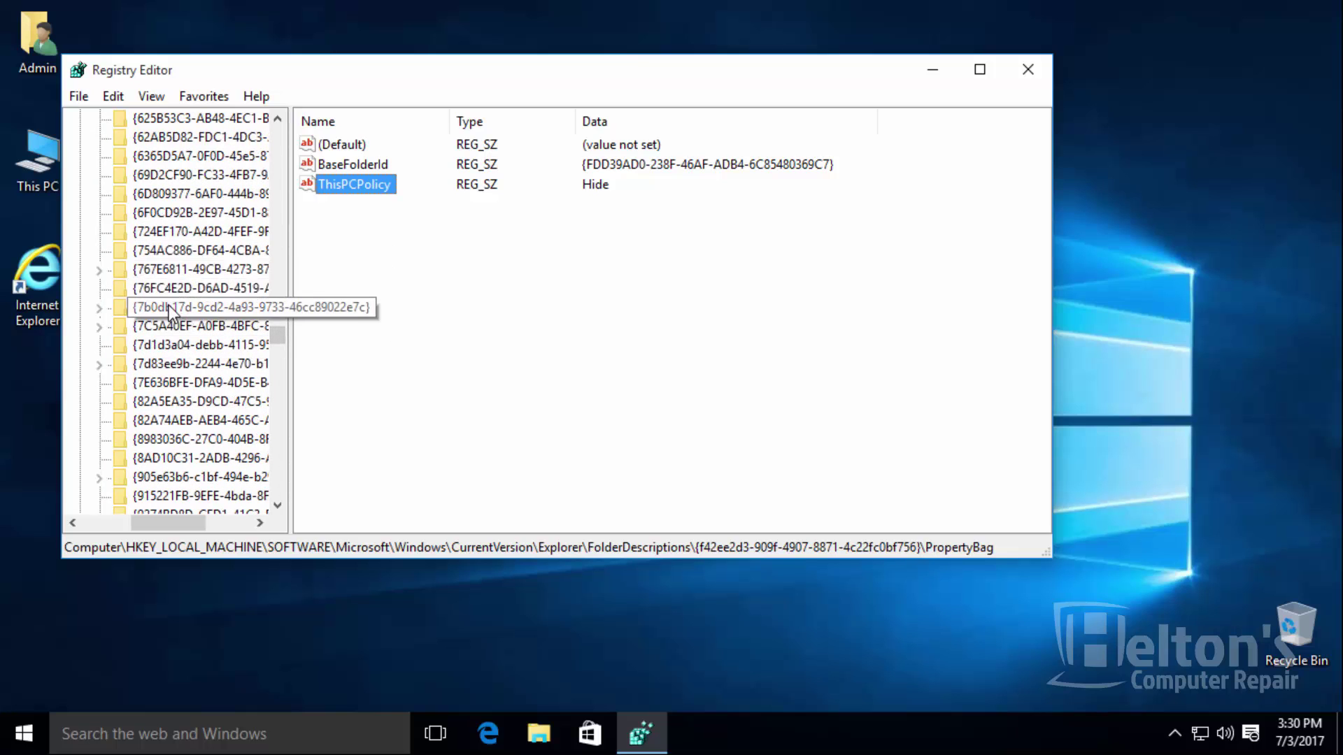
double_click(166, 363)
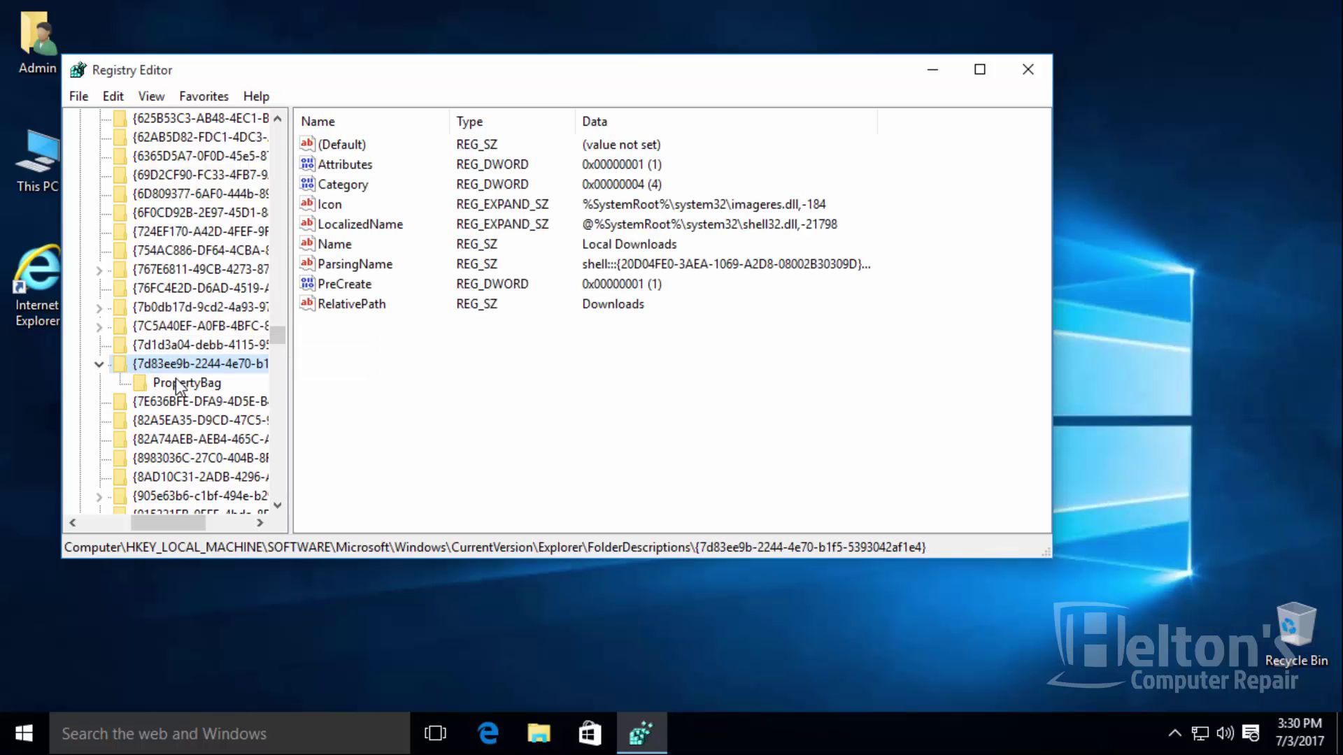
click(179, 384)
double_click(351, 188)
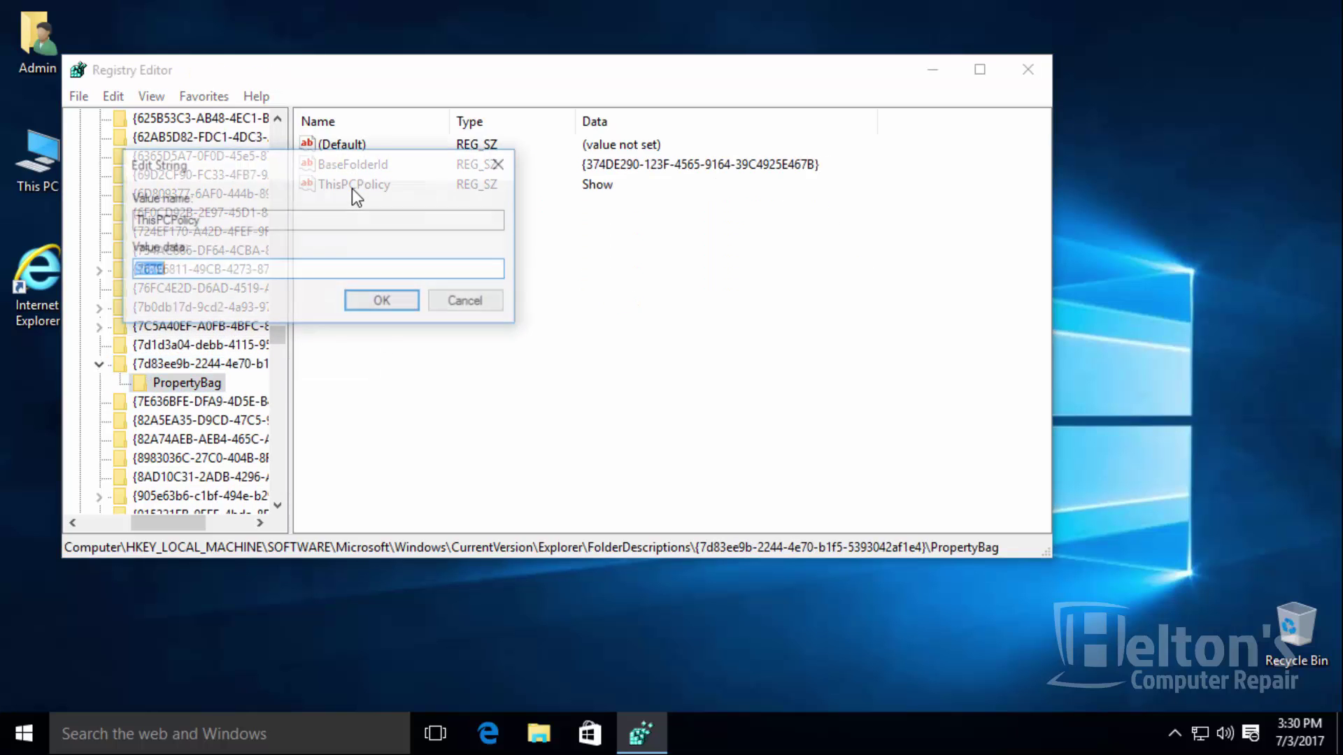
text(Hide)
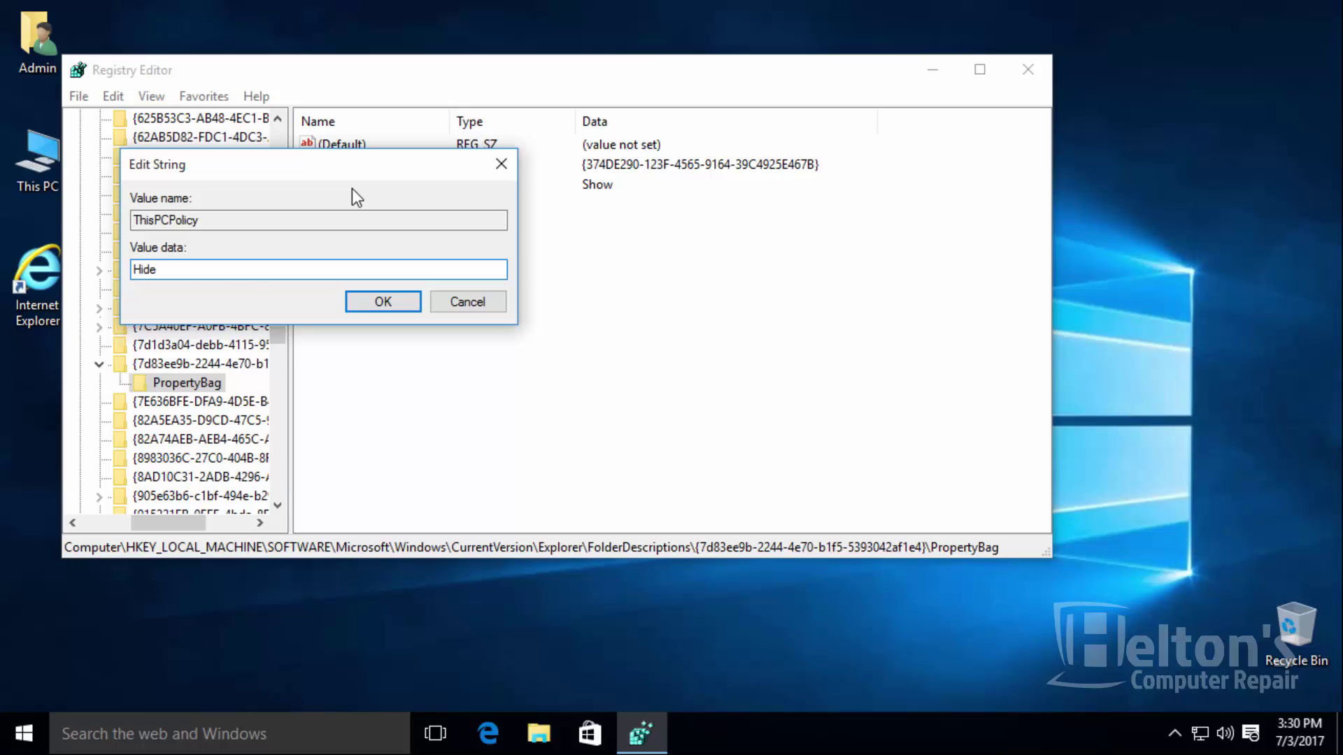
key(Return)
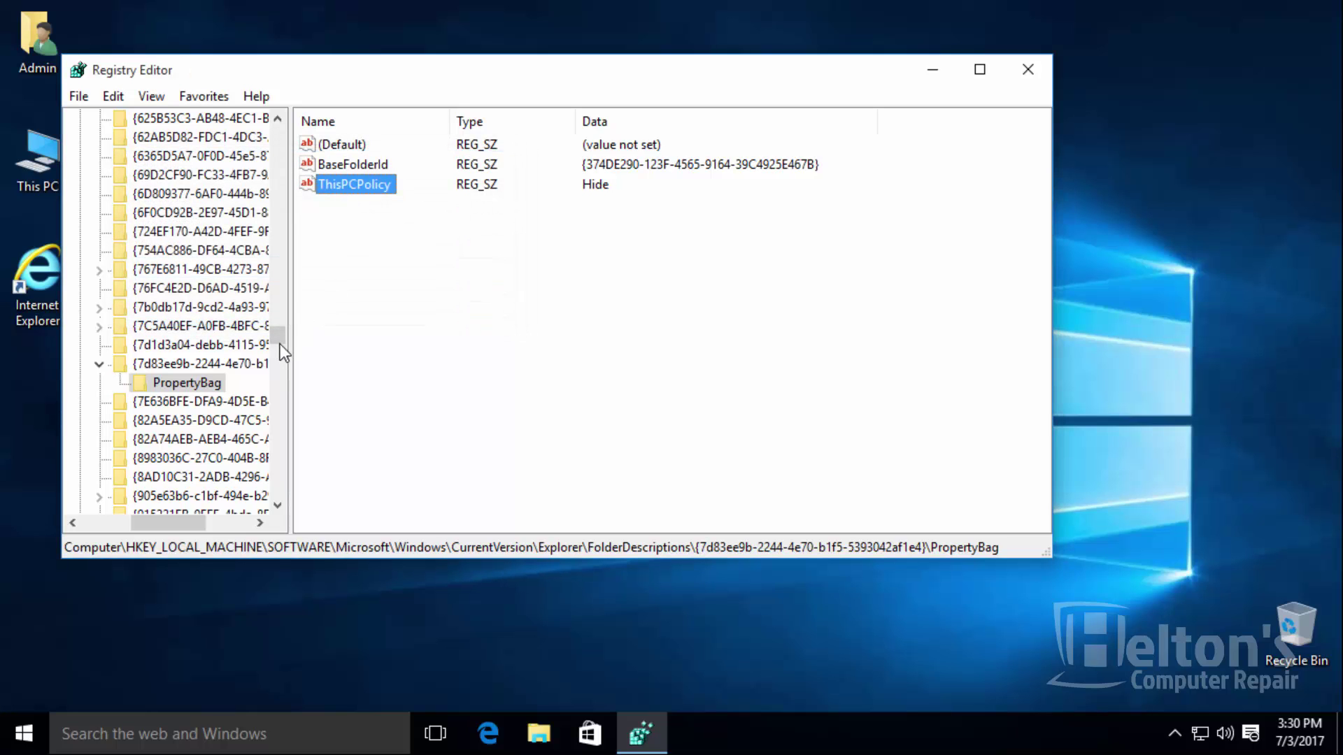
Set ThisPCPolicy to Hide in the Music folder key's PropertyBag.
drag(280, 343, 276, 356)
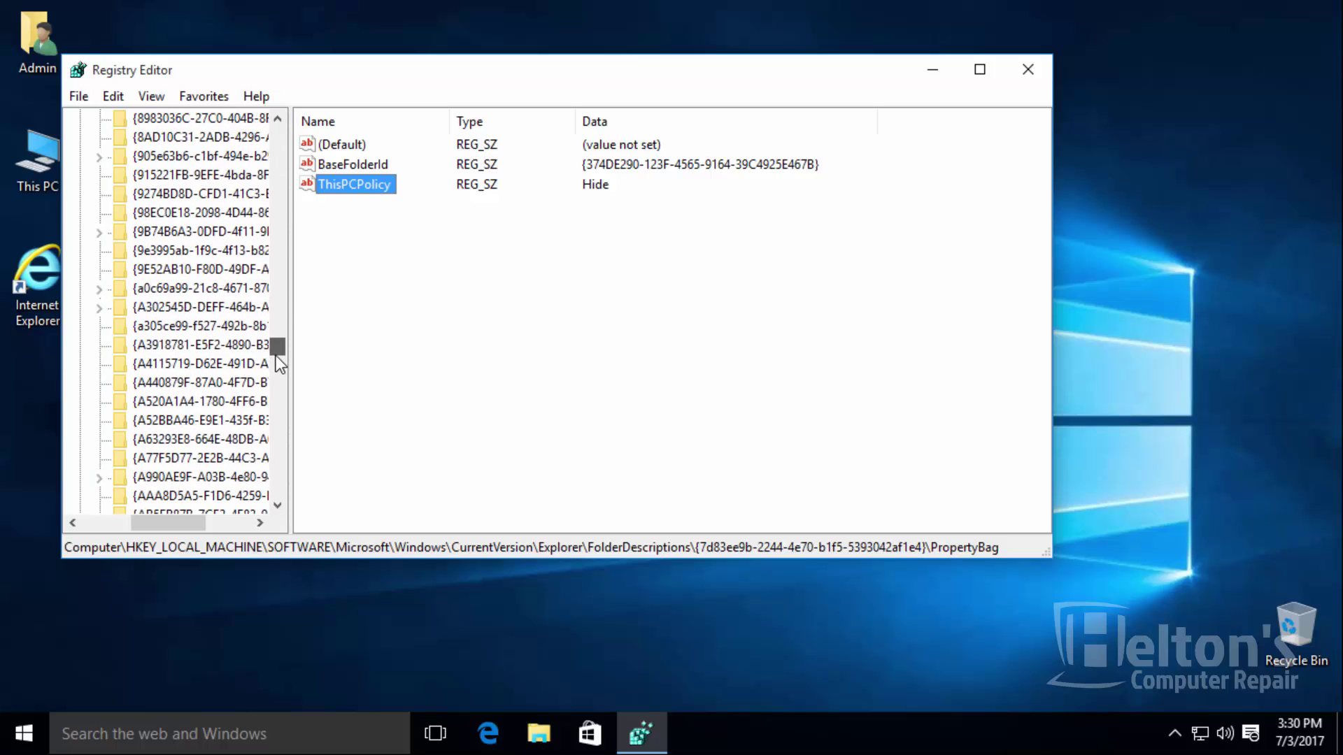
click(191, 291)
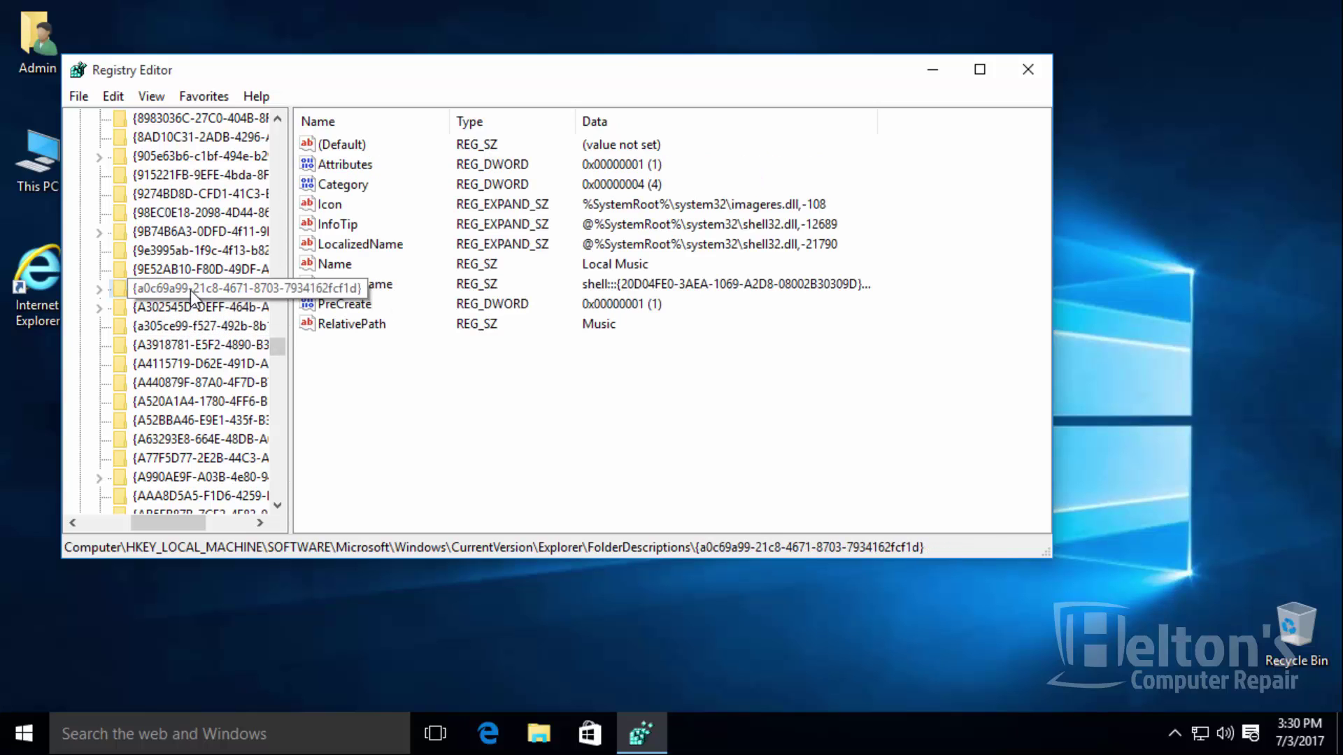
double_click(191, 291)
click(188, 308)
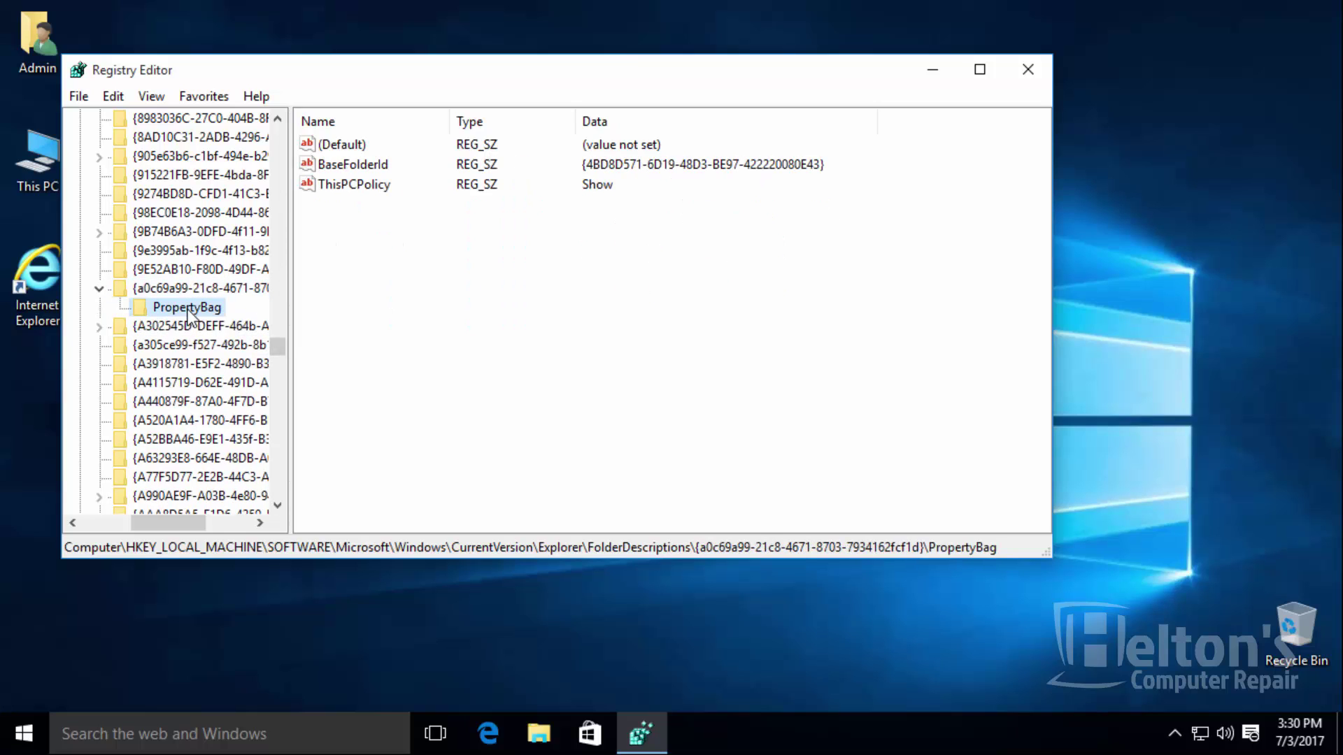
double_click(384, 186)
text(Hide)
key(Return)
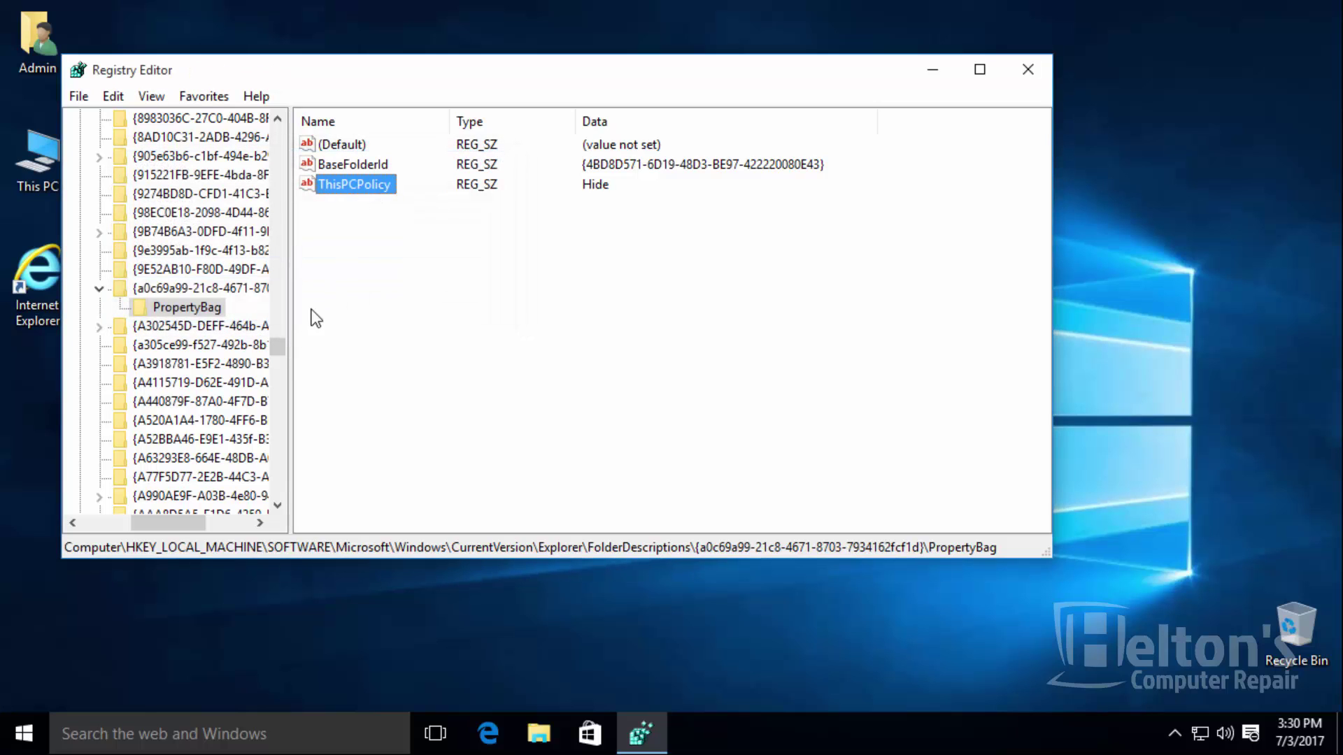
click(99, 288)
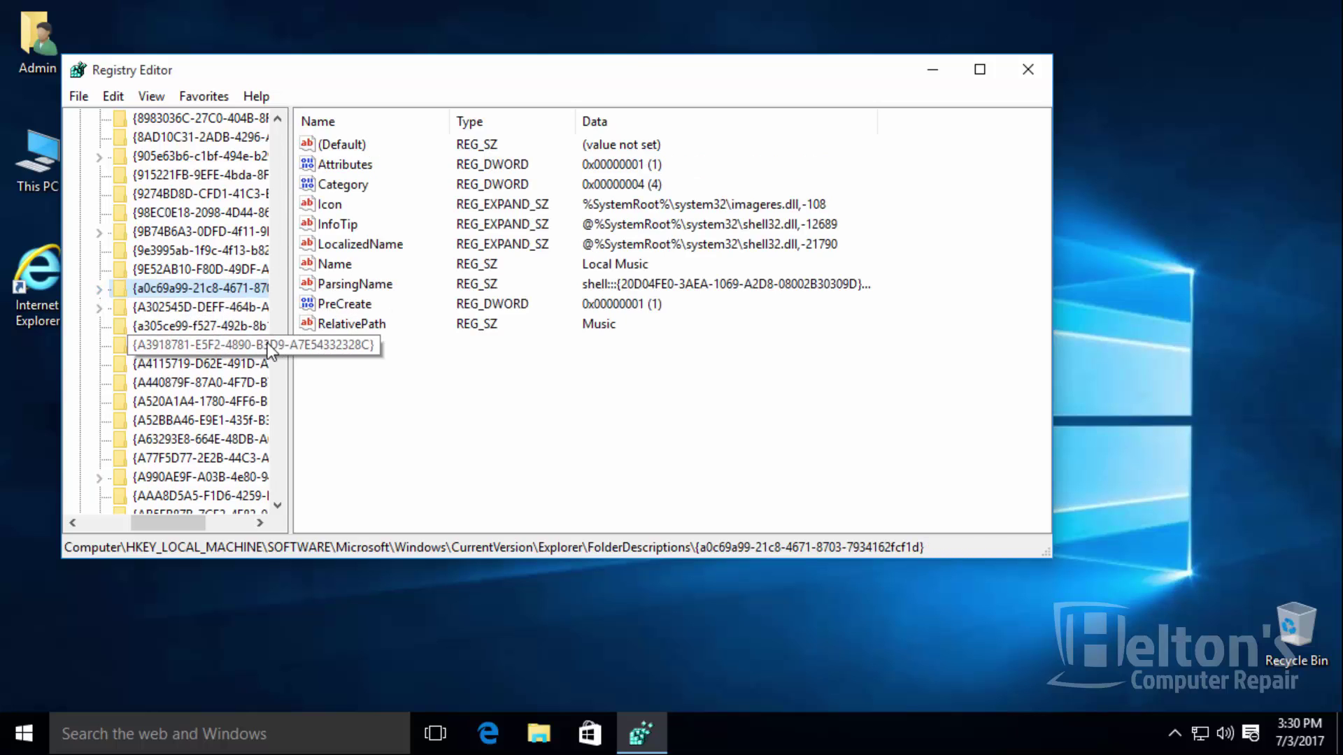
Set ThisPCPolicy to Hide in the Pictures folder key's PropertyBag.
drag(275, 343, 270, 301)
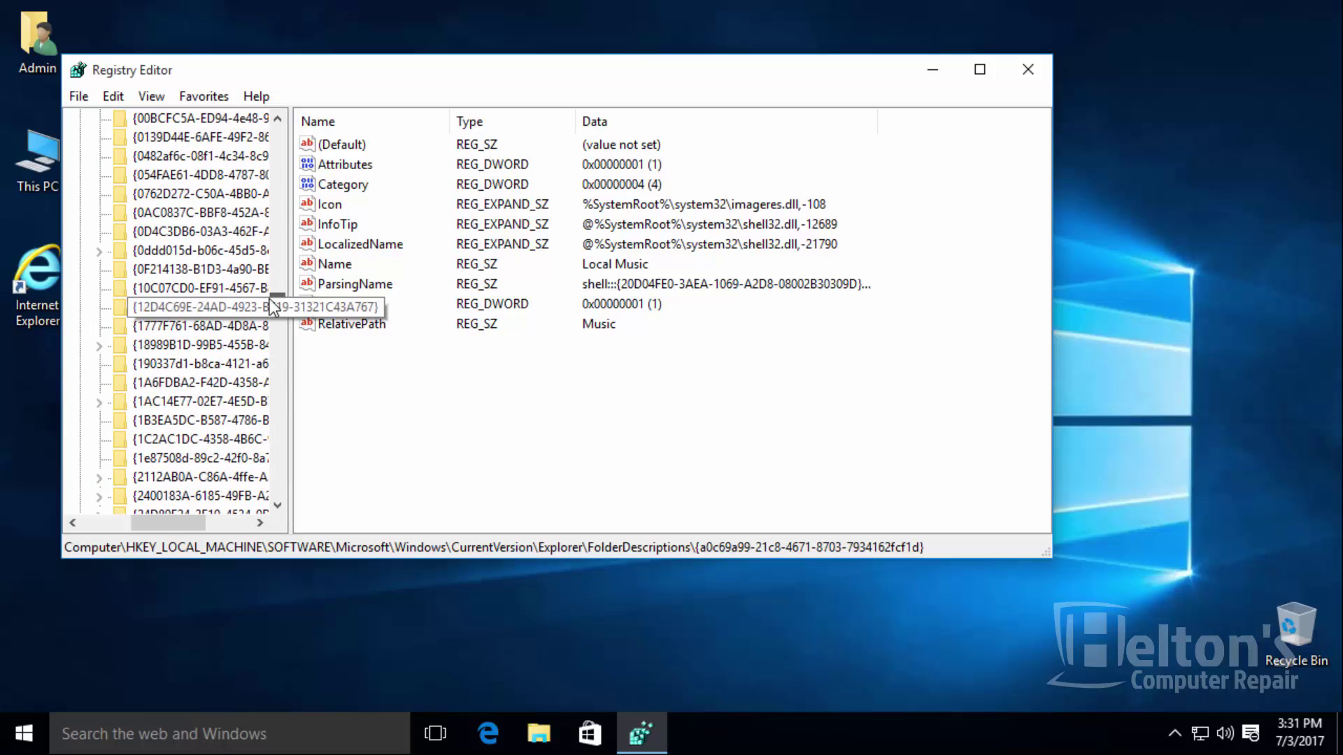
double_click(171, 250)
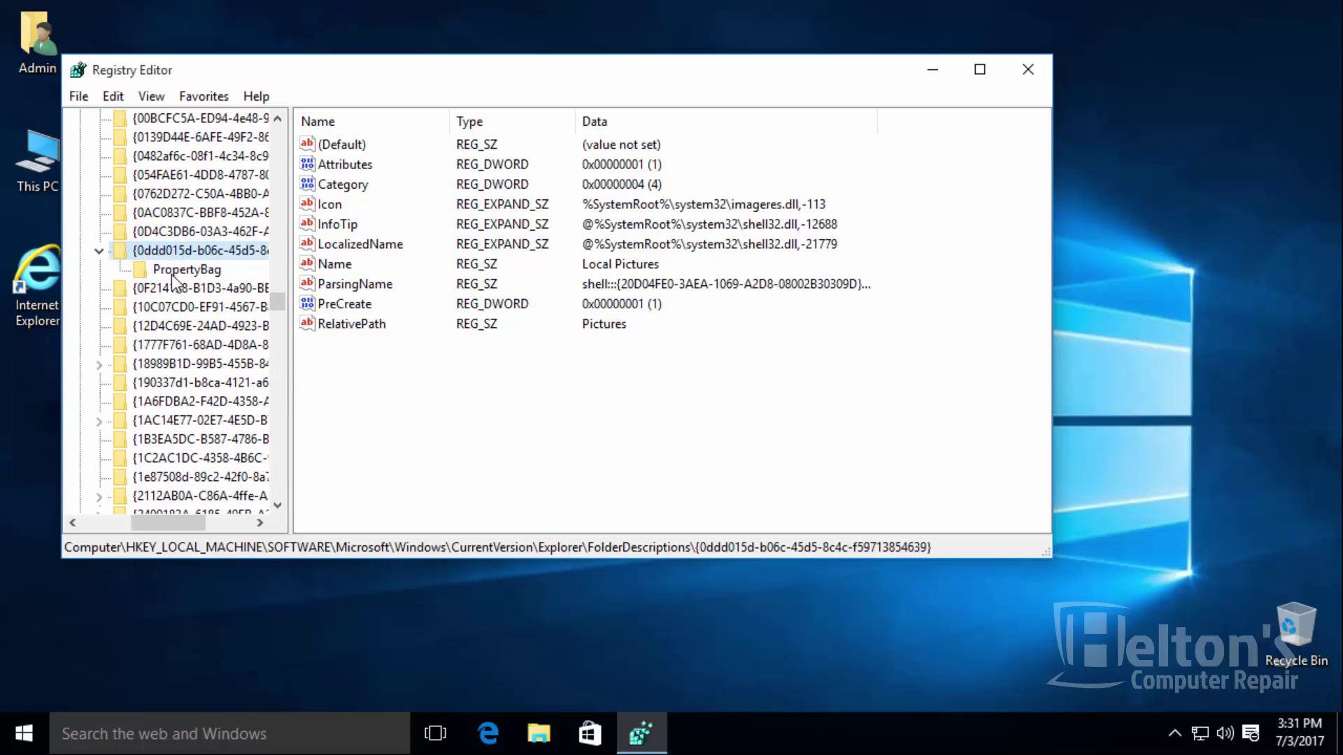
click(173, 272)
click(354, 186)
double_click(357, 185)
text(Hide)
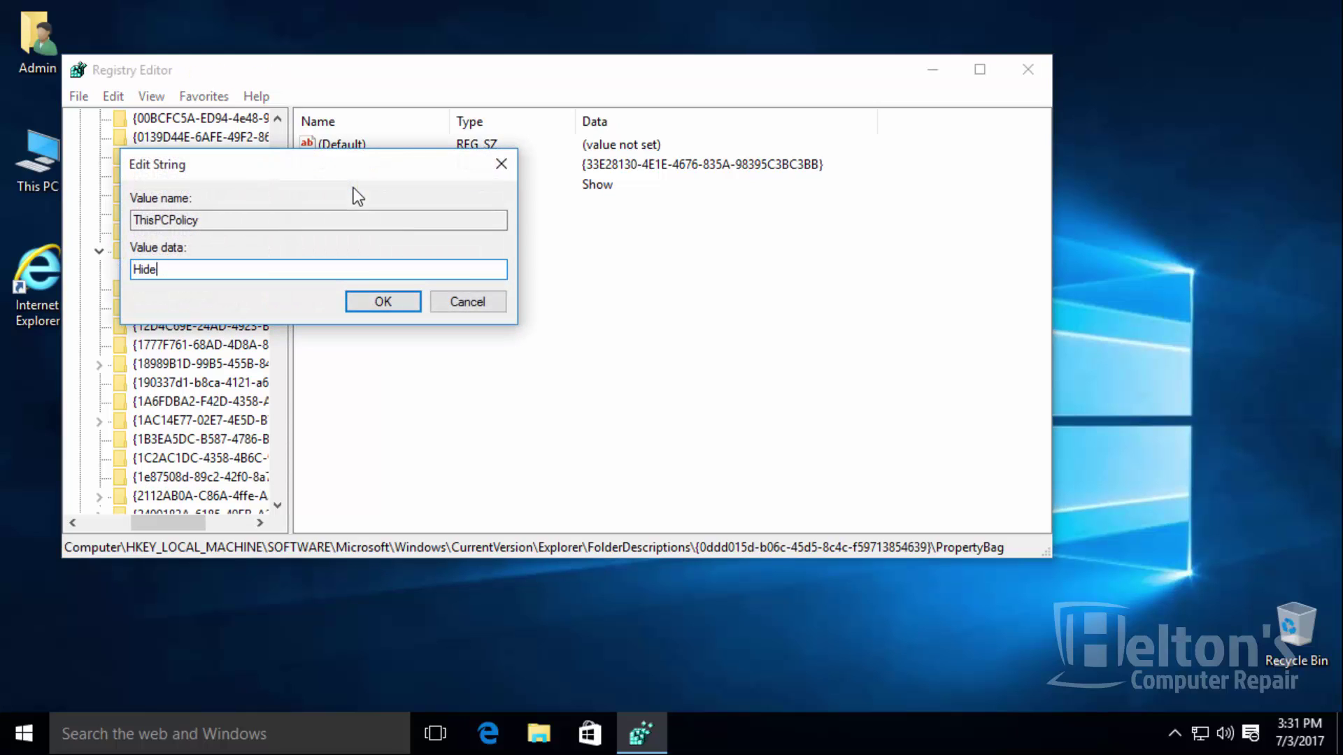
key(Return)
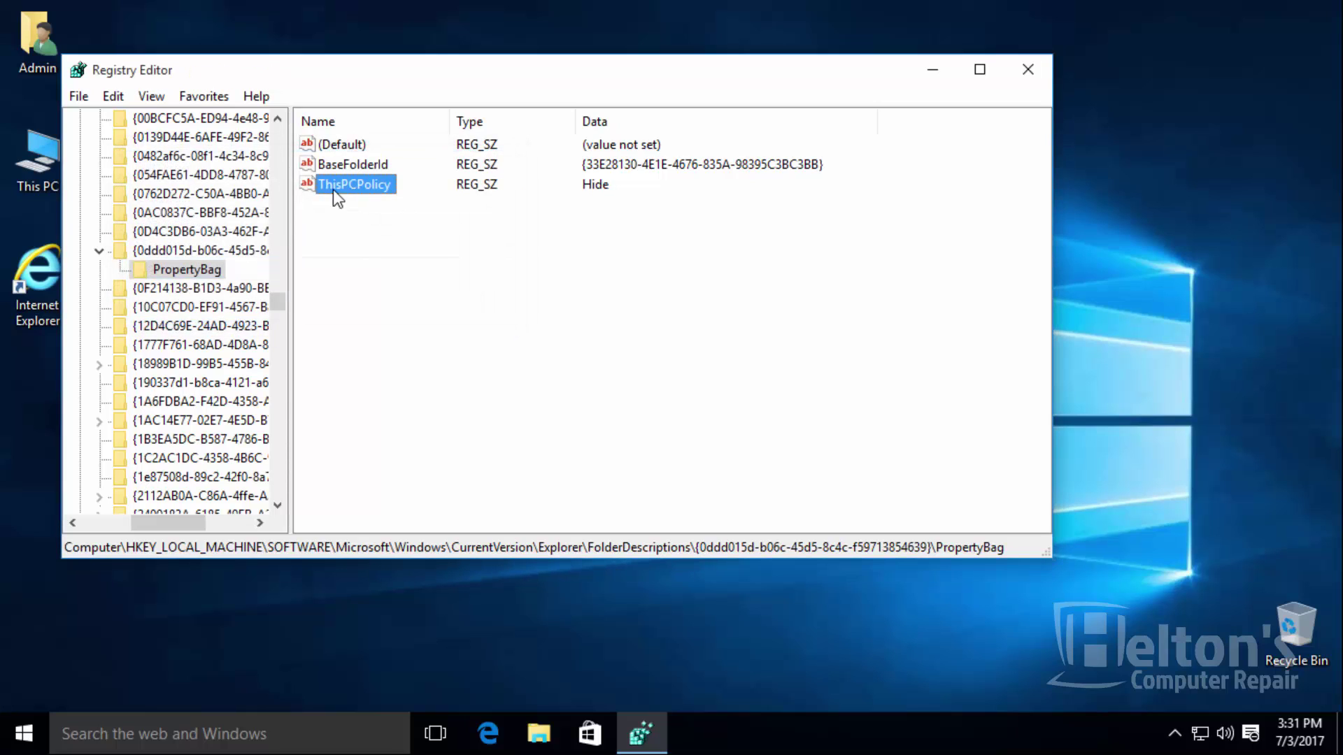
click(103, 250)
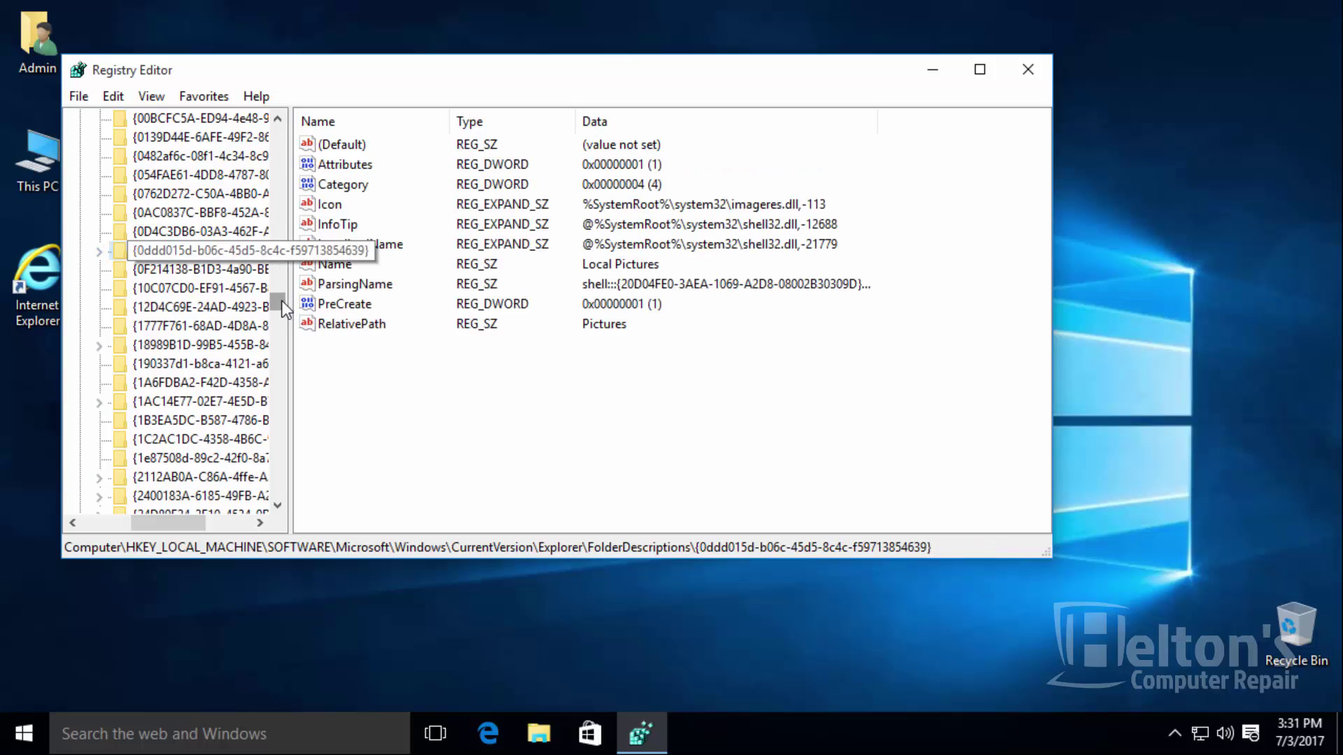
Set ThisPCPolicy to Hide in the Videos folder key {35286a68-3c57-41a1-bbb1-0eae73d76c95}'s PropertyBag.
drag(282, 301, 284, 314)
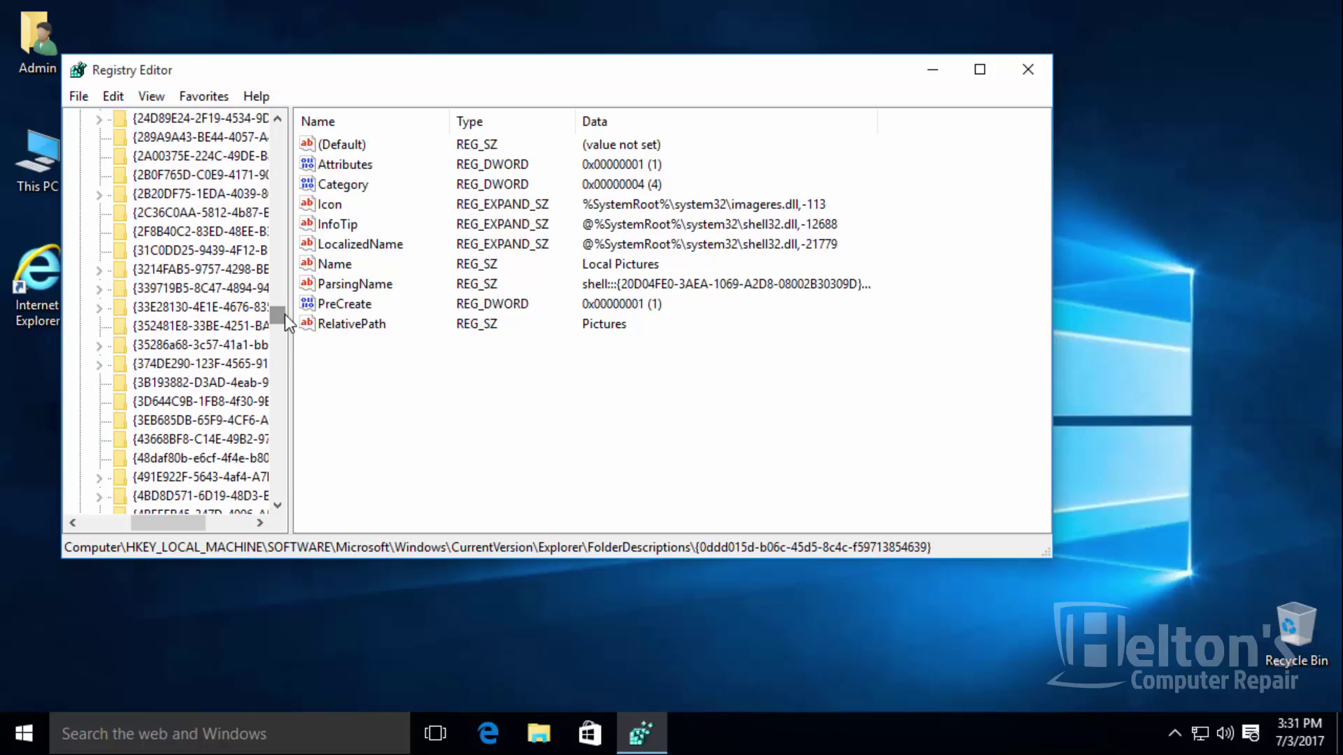
click(184, 347)
double_click(183, 347)
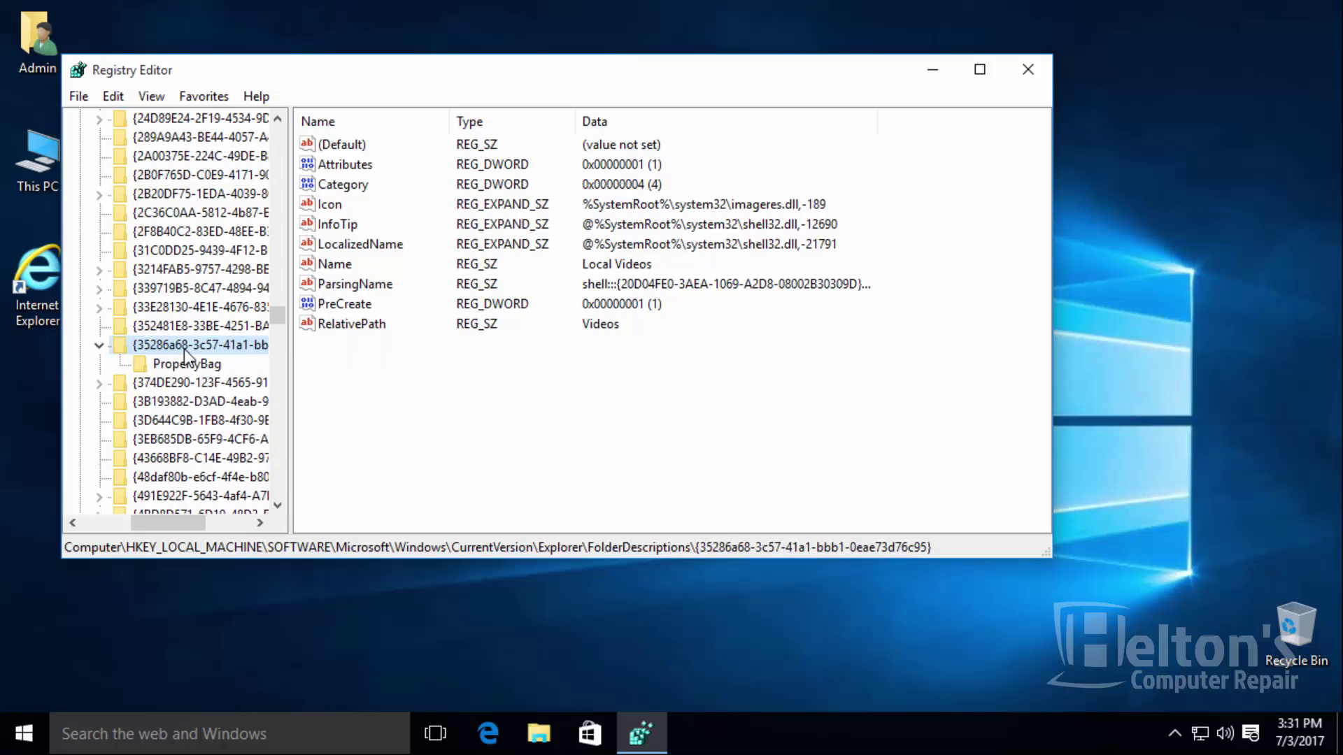
click(186, 364)
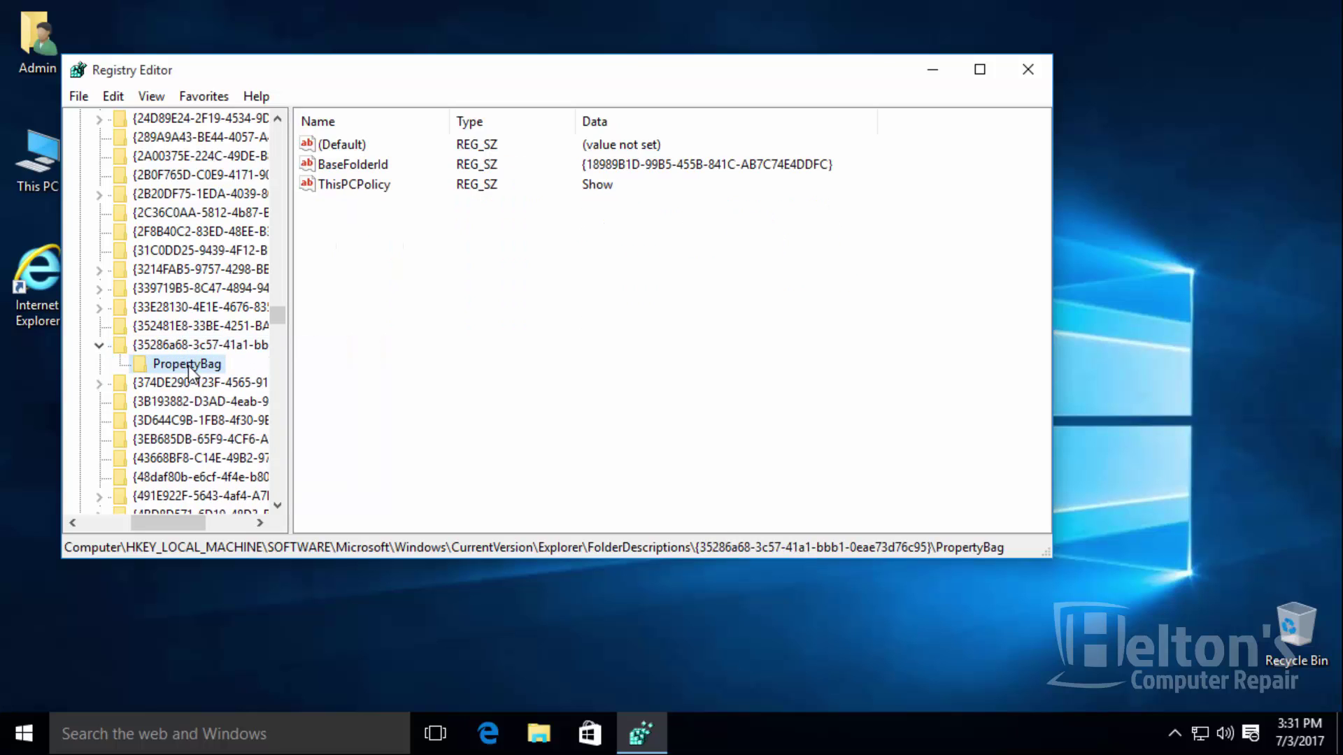
double_click(333, 186)
text(Hide)
key(Return)
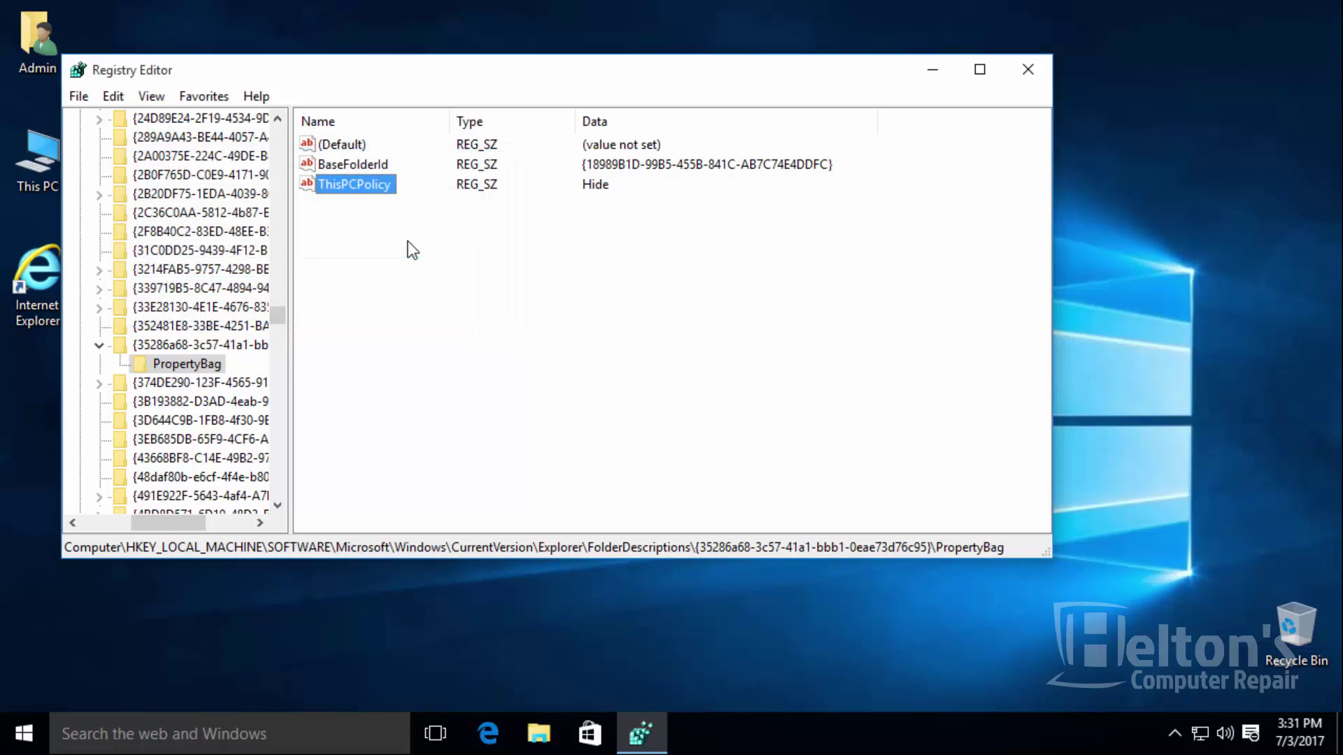
Open This PC to confirm it shows only drives A:, C: and D:.
double_click(45, 159)
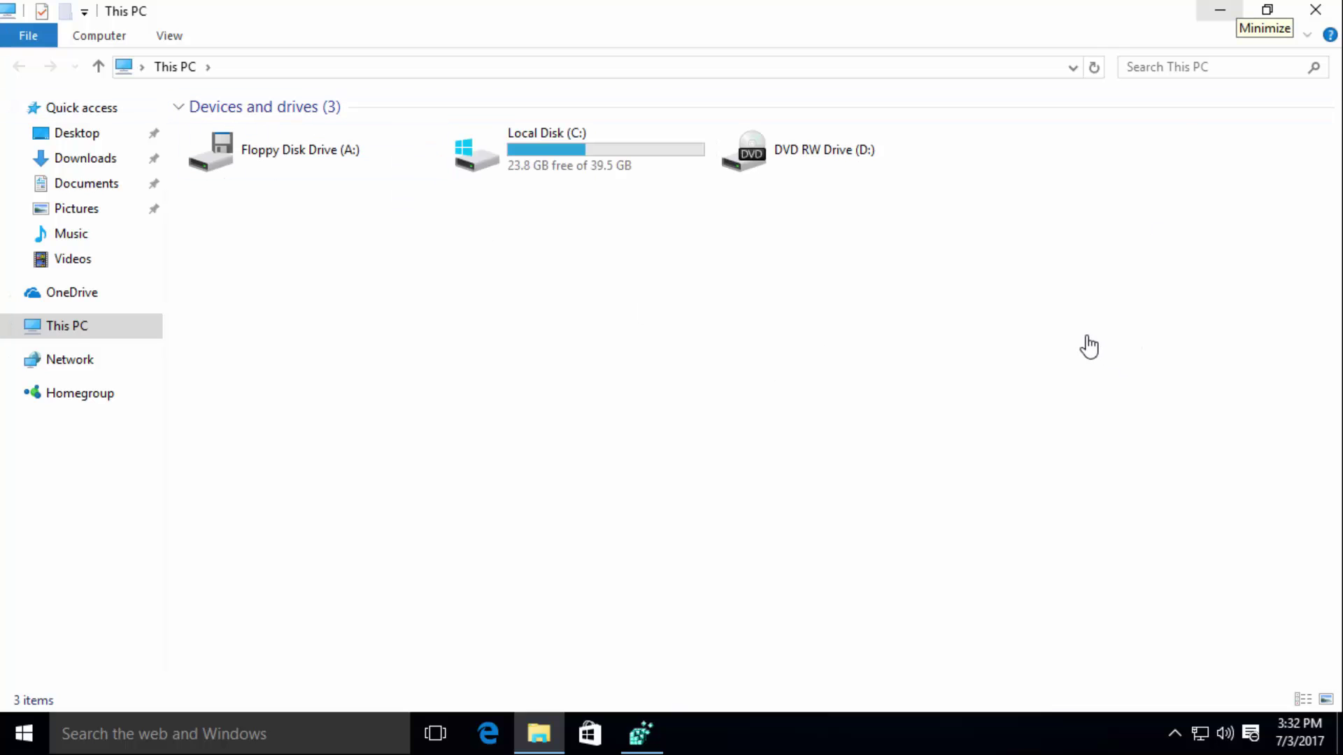
Close This PC and set the Local Videos ThisPCPolicy back to Show.
click(1312, 12)
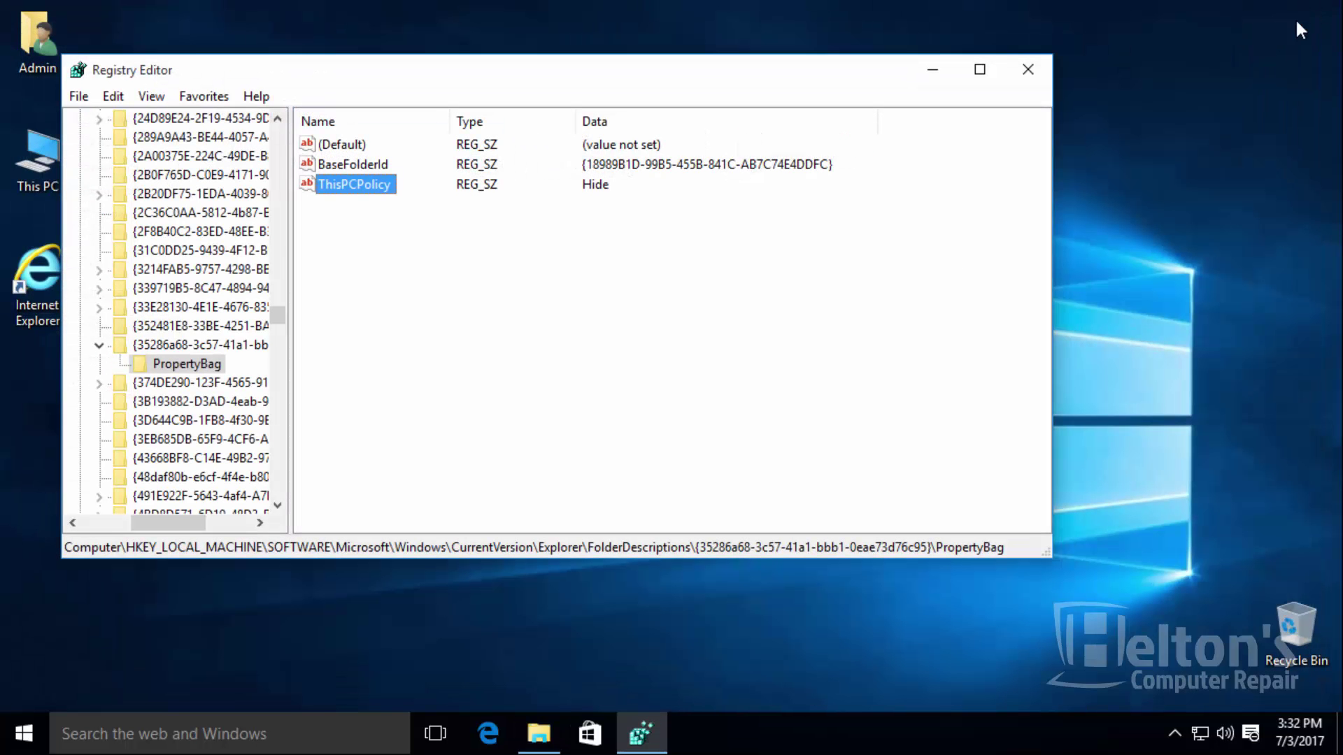
double_click(347, 187)
text(Show)
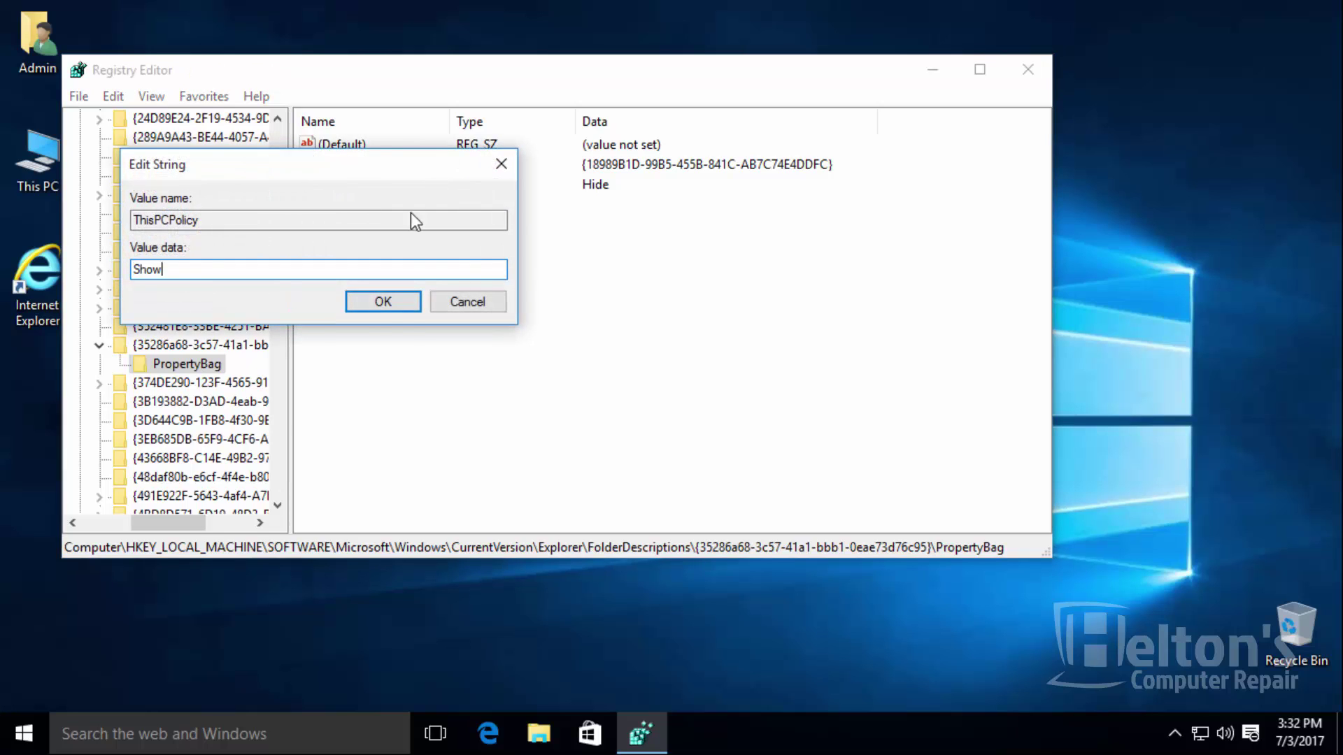
click(380, 308)
click(98, 345)
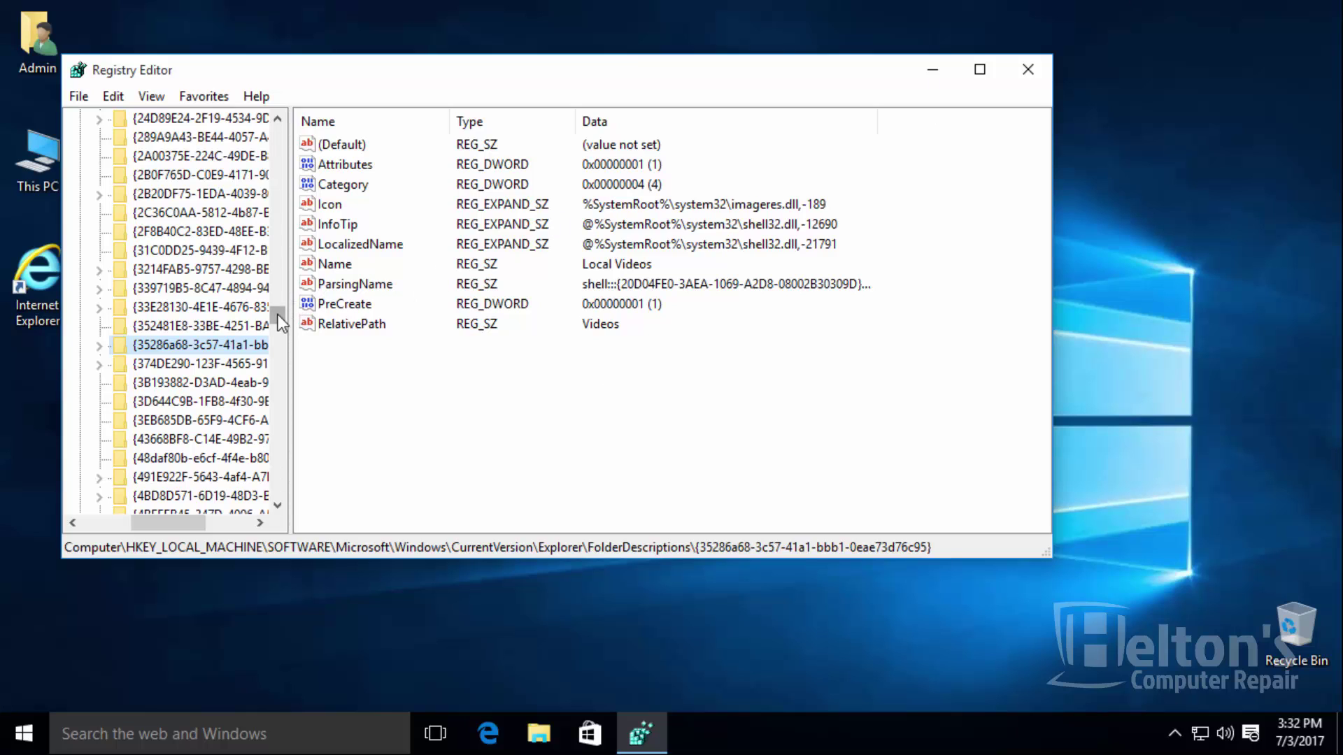
Set ThisPCPolicy back to Show in the Local Pictures key's PropertyBag.
drag(279, 314, 274, 299)
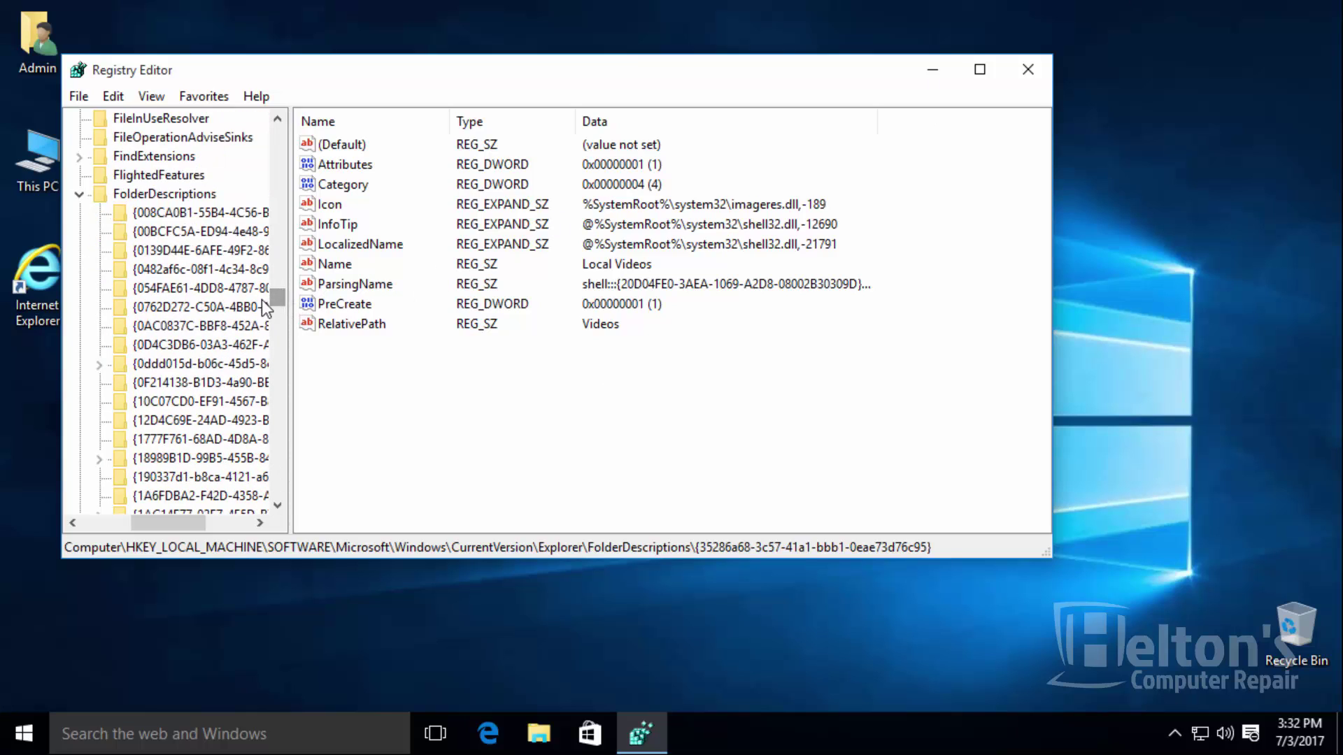
click(204, 364)
double_click(205, 364)
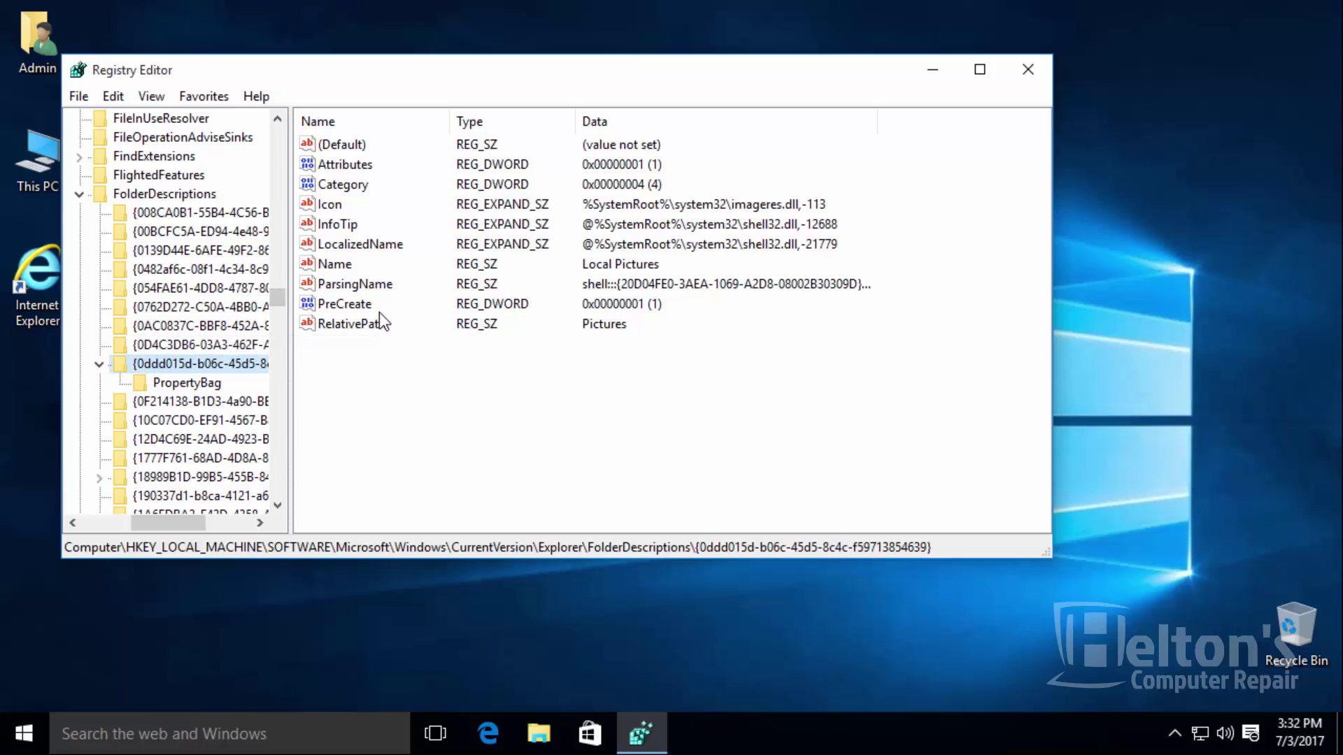
click(216, 385)
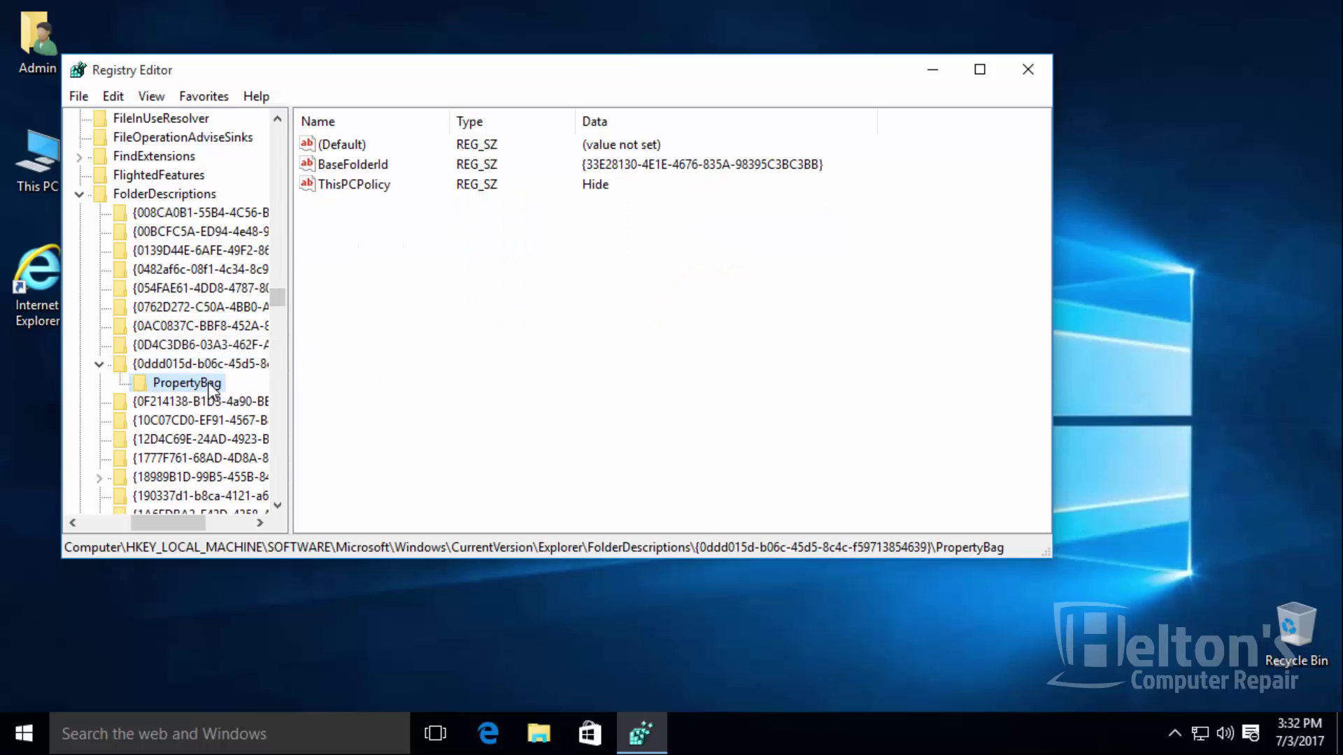
double_click(337, 187)
text(Show)
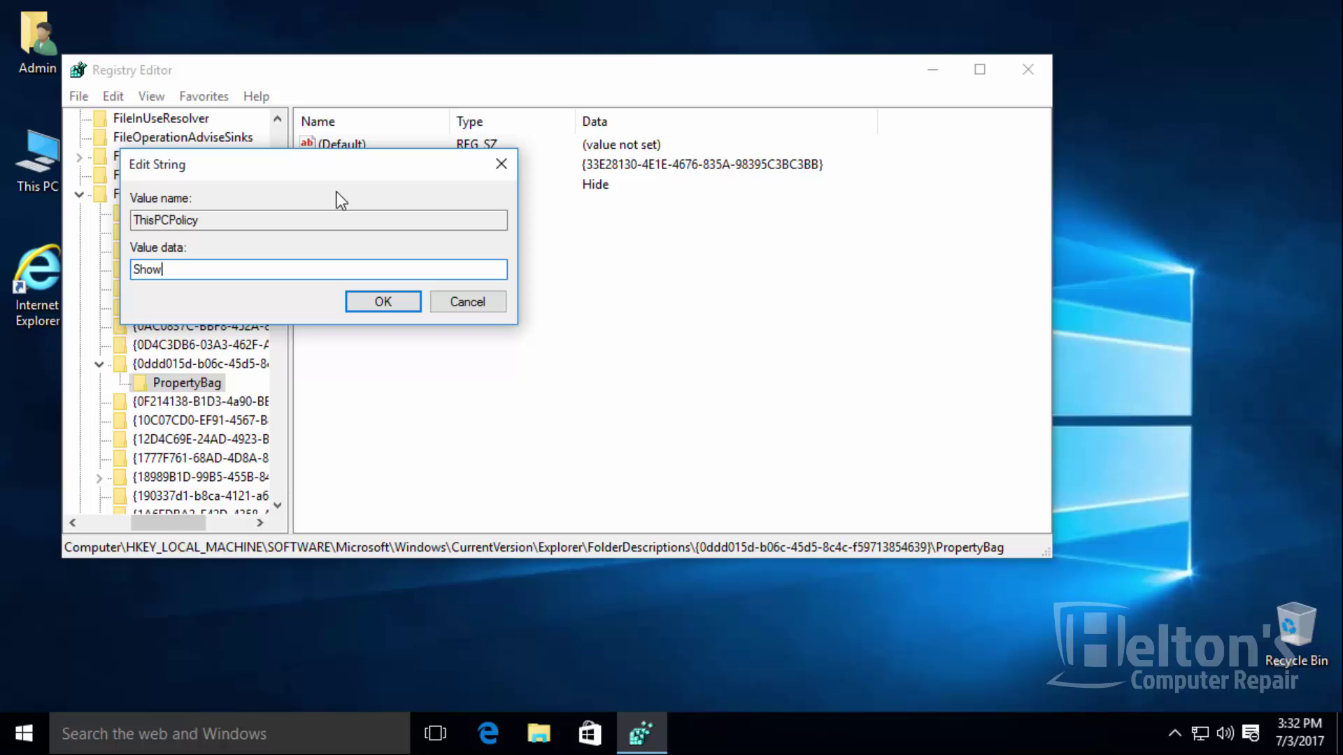
key(Return)
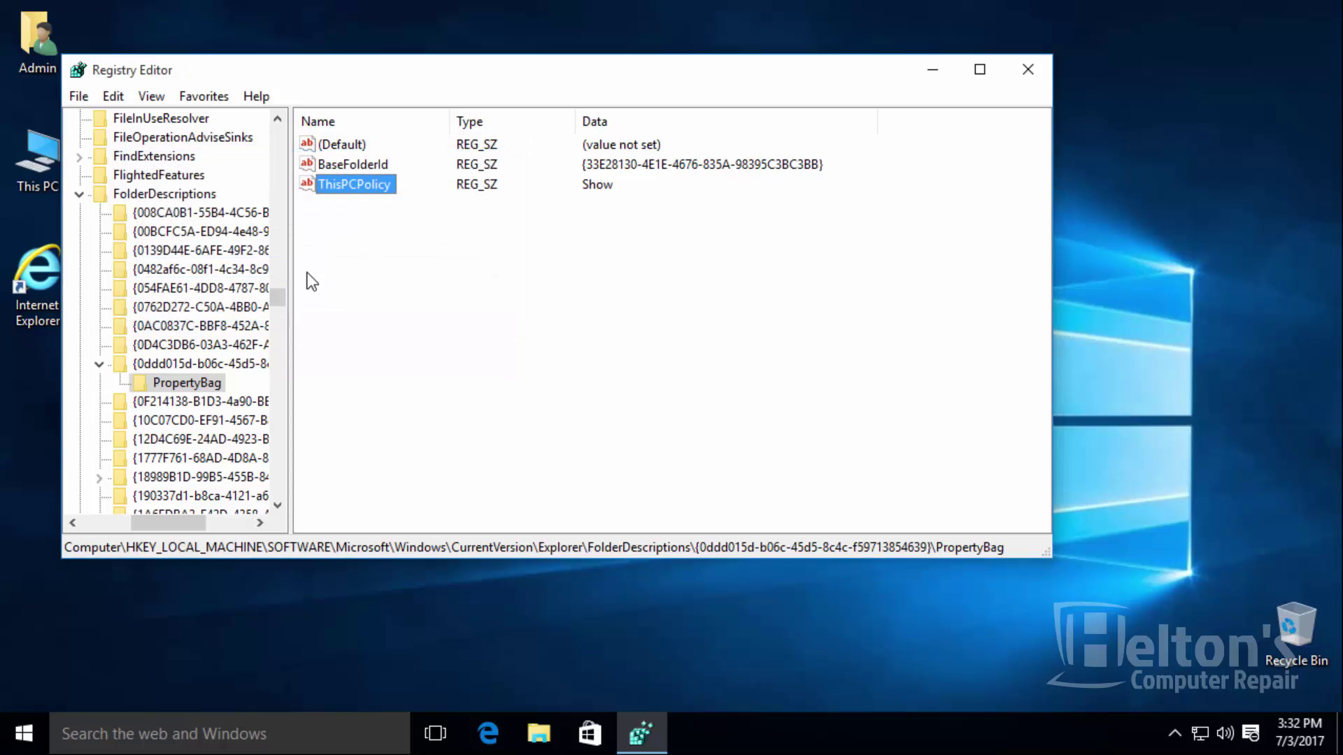
Set ThisPCPolicy back to Show in the Local Music key's PropertyBag.
drag(275, 298, 282, 346)
double_click(202, 289)
click(203, 308)
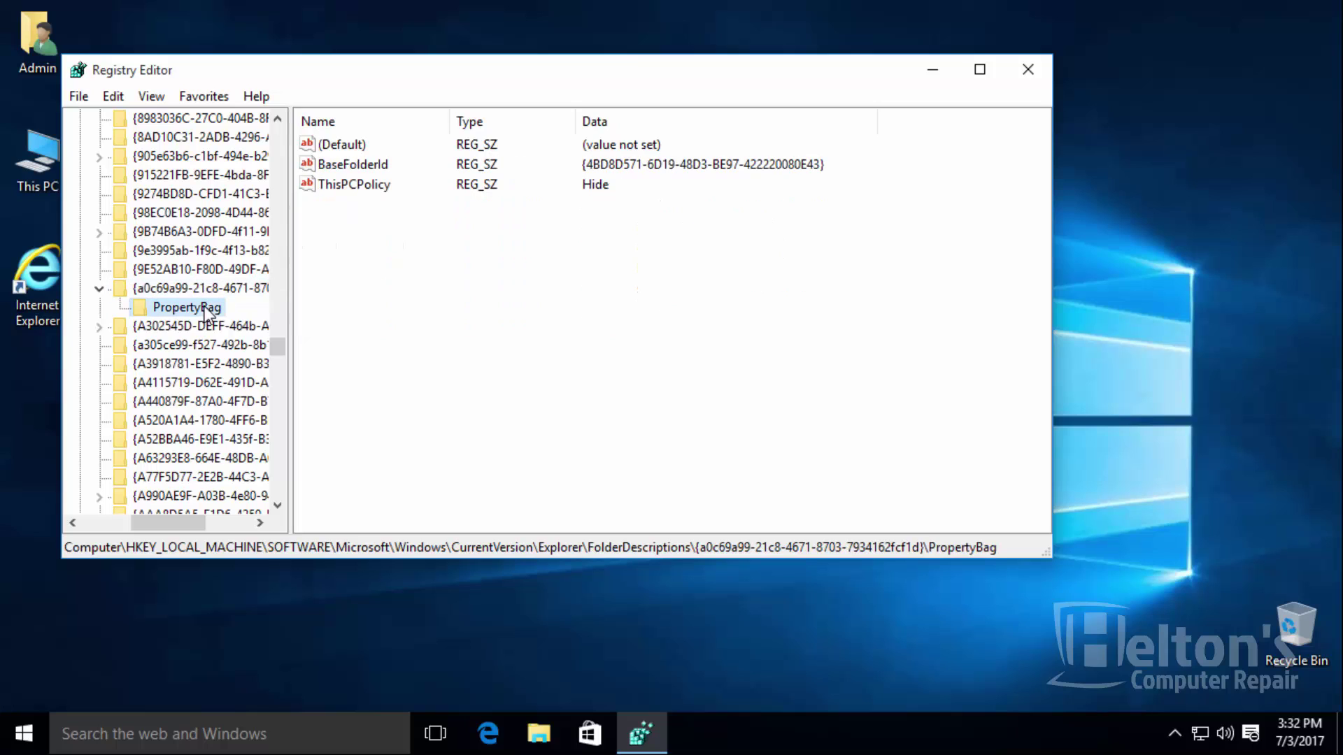
double_click(345, 185)
text(Sj)
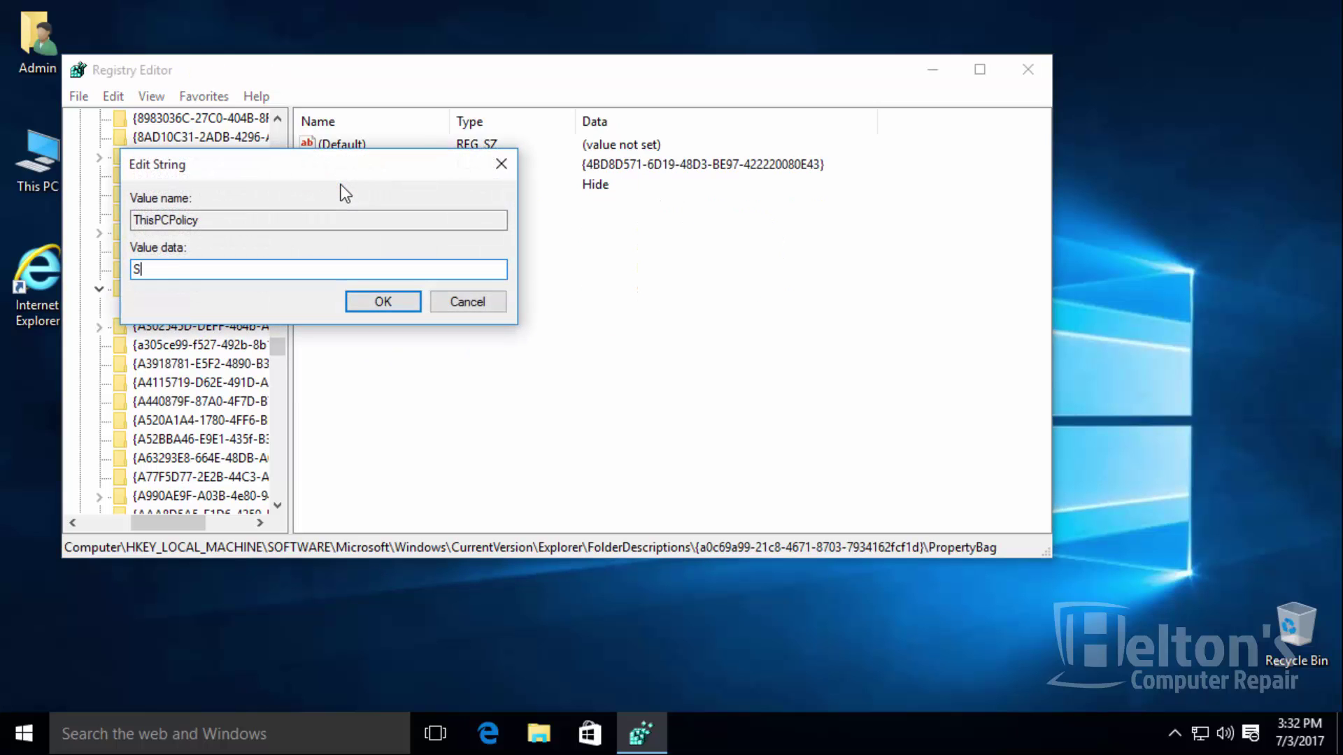
key(Return)
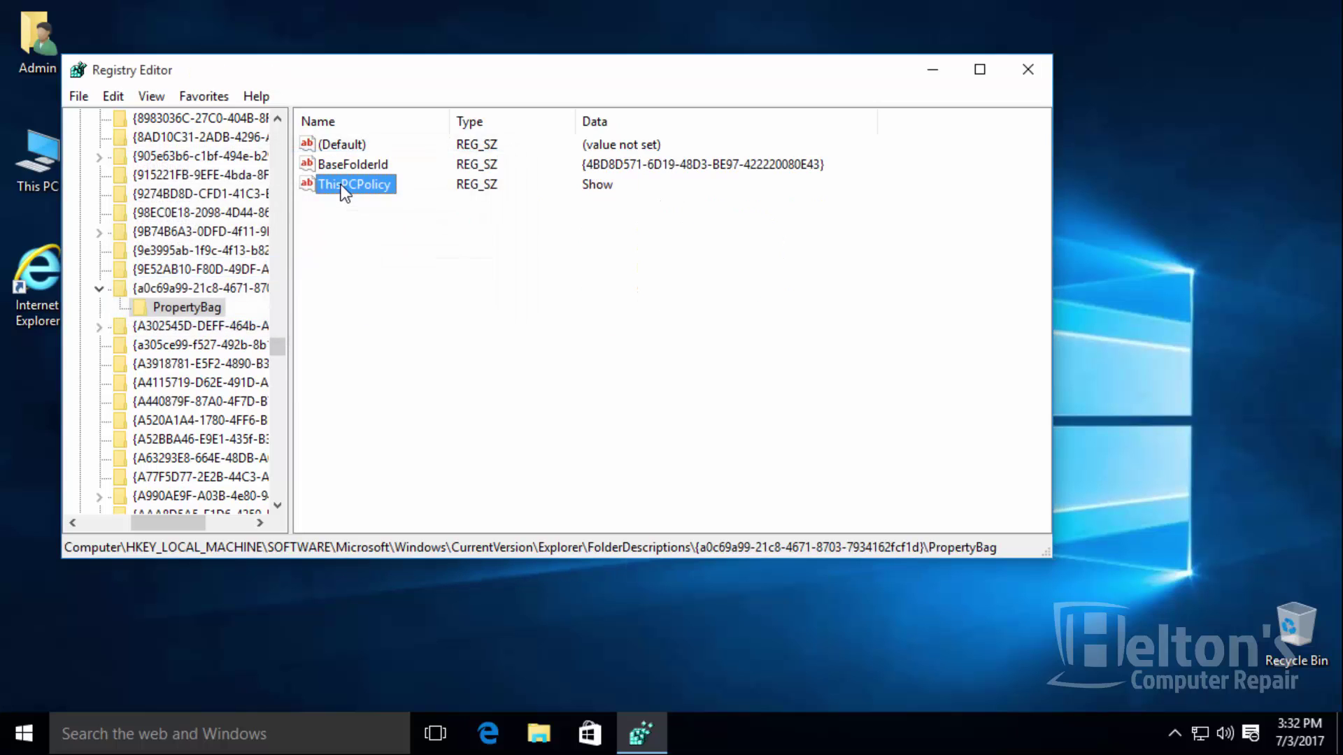
Set ThisPCPolicy to Show in the next folder key's PropertyBag.
click(100, 289)
mouse_move(278, 354)
mouse_down()
mouse_move(267, 297)
mouse_move(270, 335)
mouse_up()
click(167, 478)
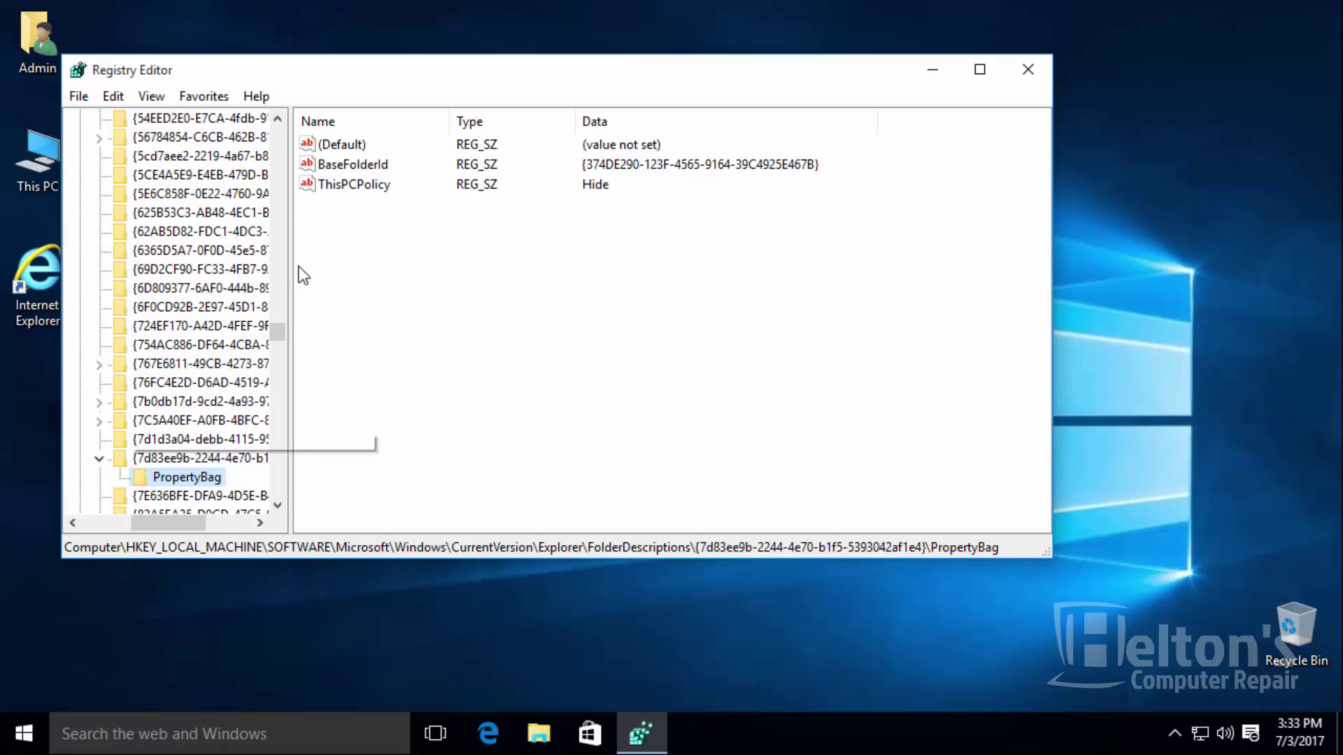
click(323, 203)
click(325, 189)
double_click(322, 184)
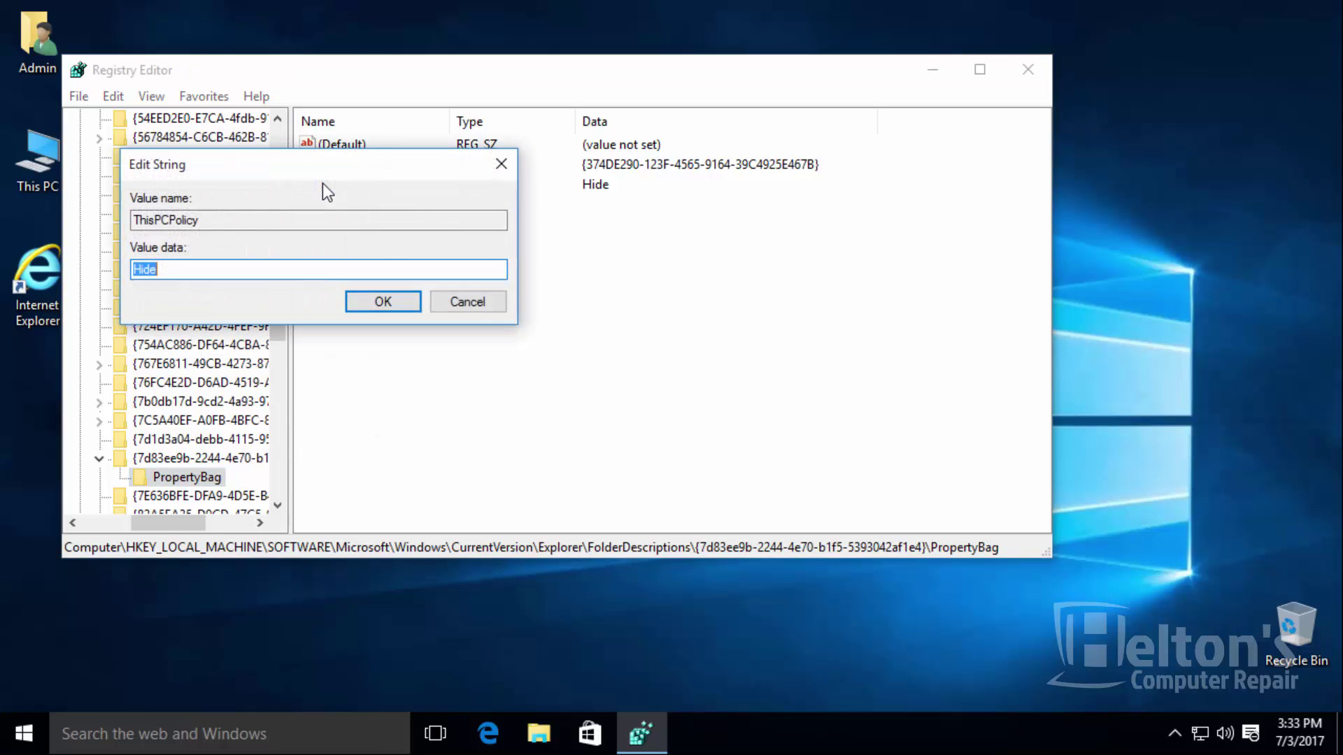
text(Show)
key(Return)
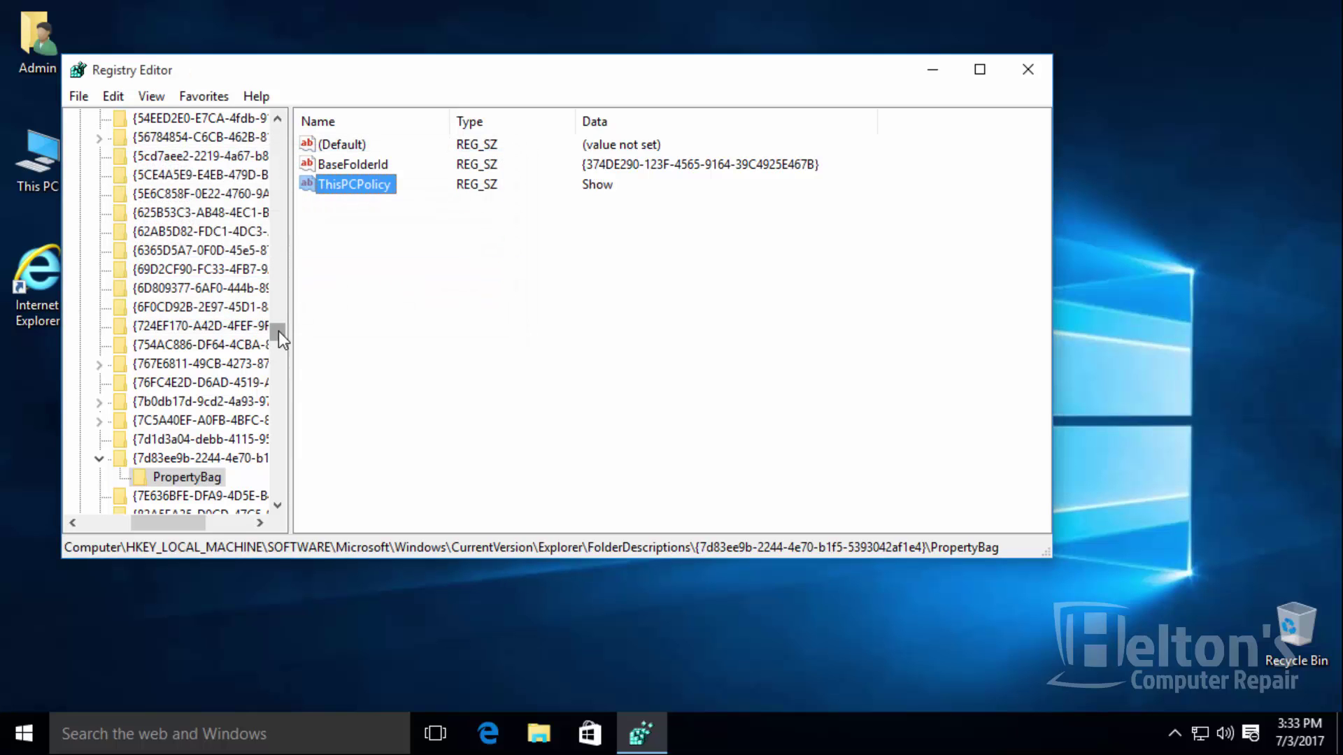
Set ThisPCPolicy to Show in another folder key's PropertyBag further down.
drag(278, 333, 280, 351)
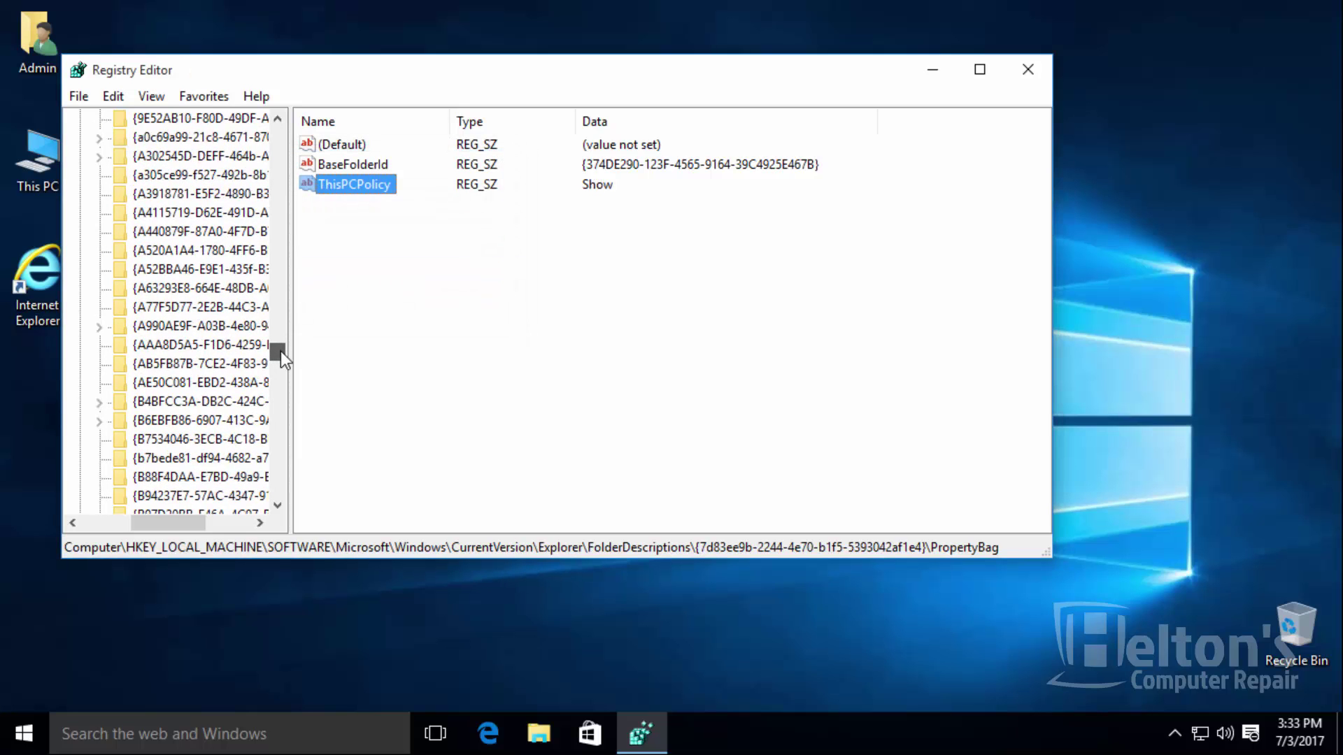
drag(280, 351, 276, 377)
click(199, 421)
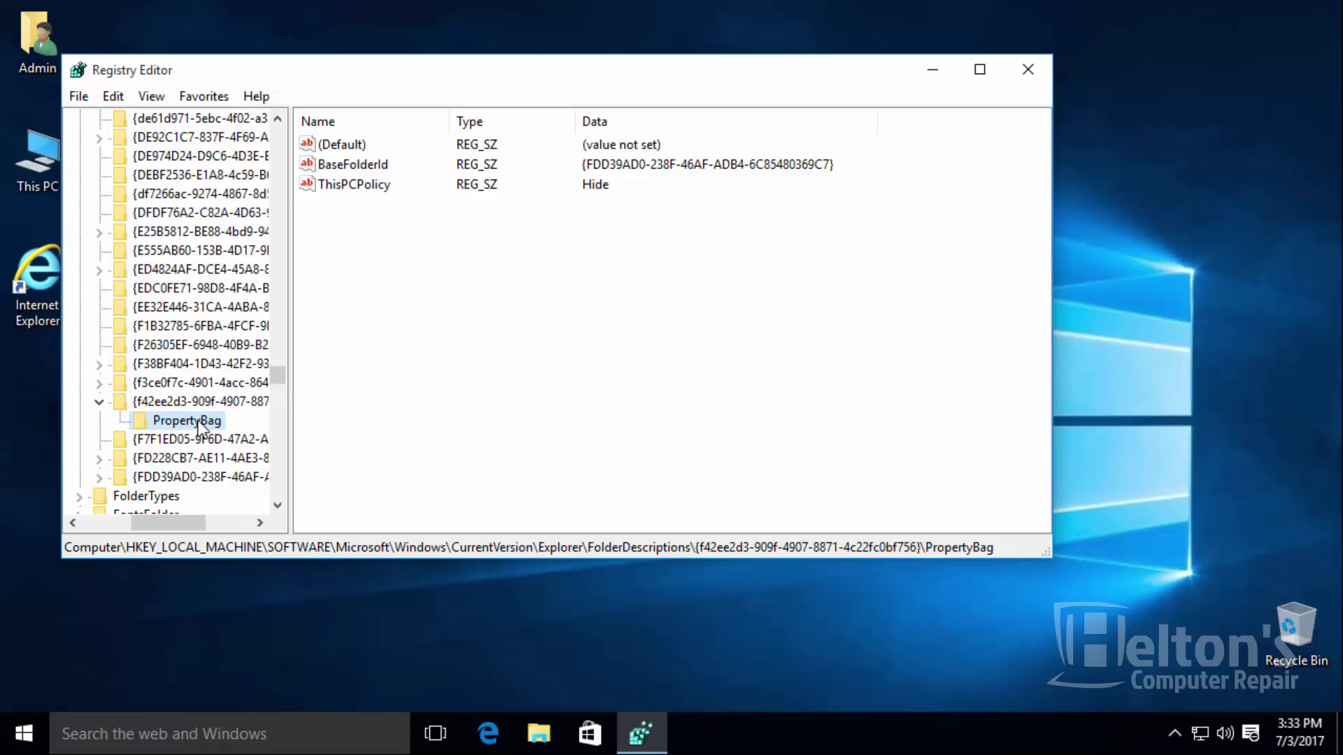
double_click(364, 187)
text(Show)
key(Return)
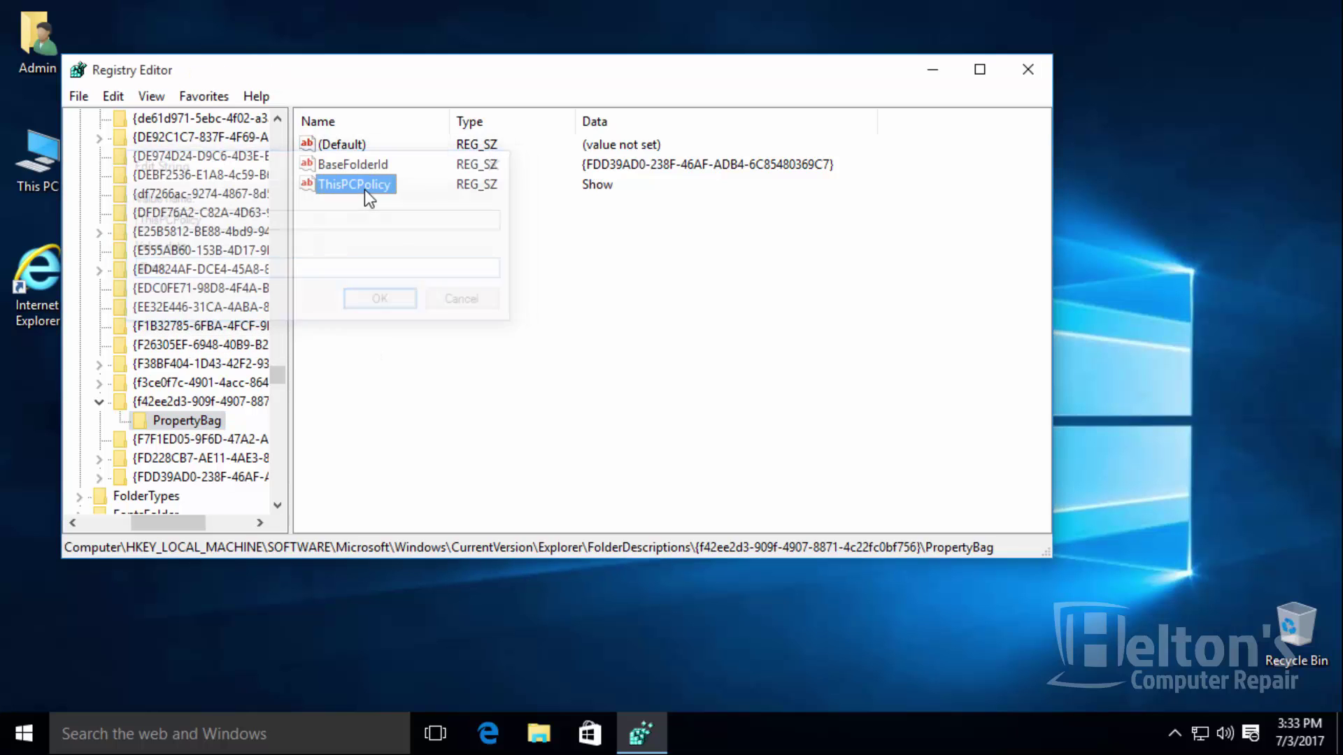
Set the Desktop key's ThisPCPolicy back to Show.
mouse_move(275, 383)
mouse_down()
mouse_move(261, 325)
mouse_move(267, 364)
mouse_up()
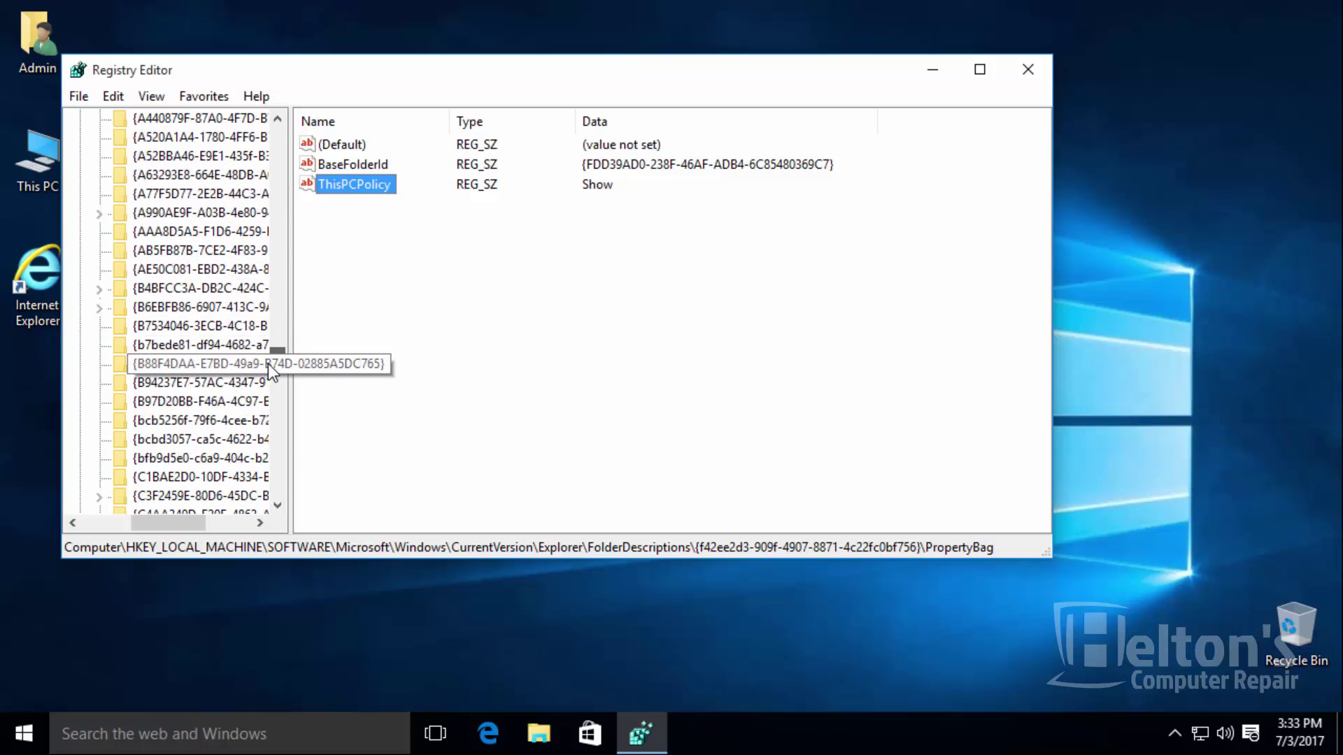
double_click(174, 287)
click(175, 306)
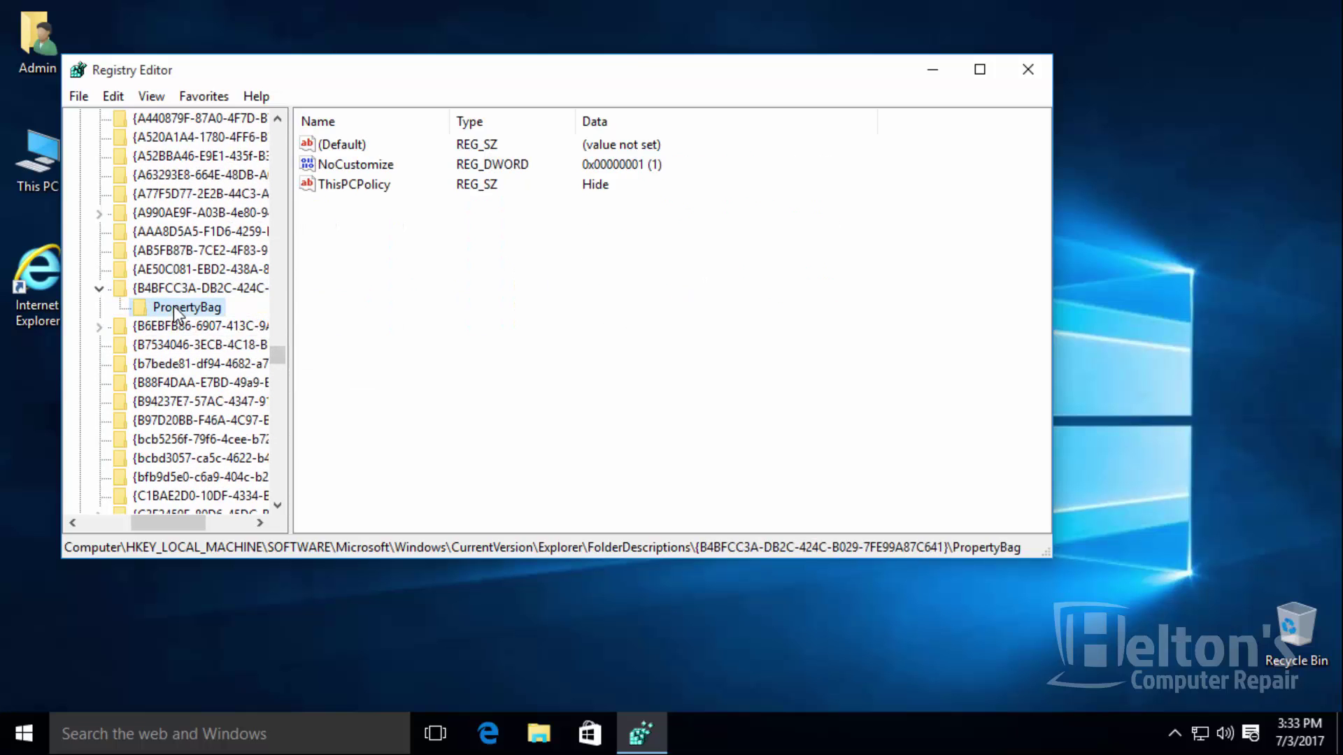
double_click(324, 184)
text(Show)
key(Return)
Verify This PC lists the six user folders again, then close it and Registry Editor.
double_click(28, 152)
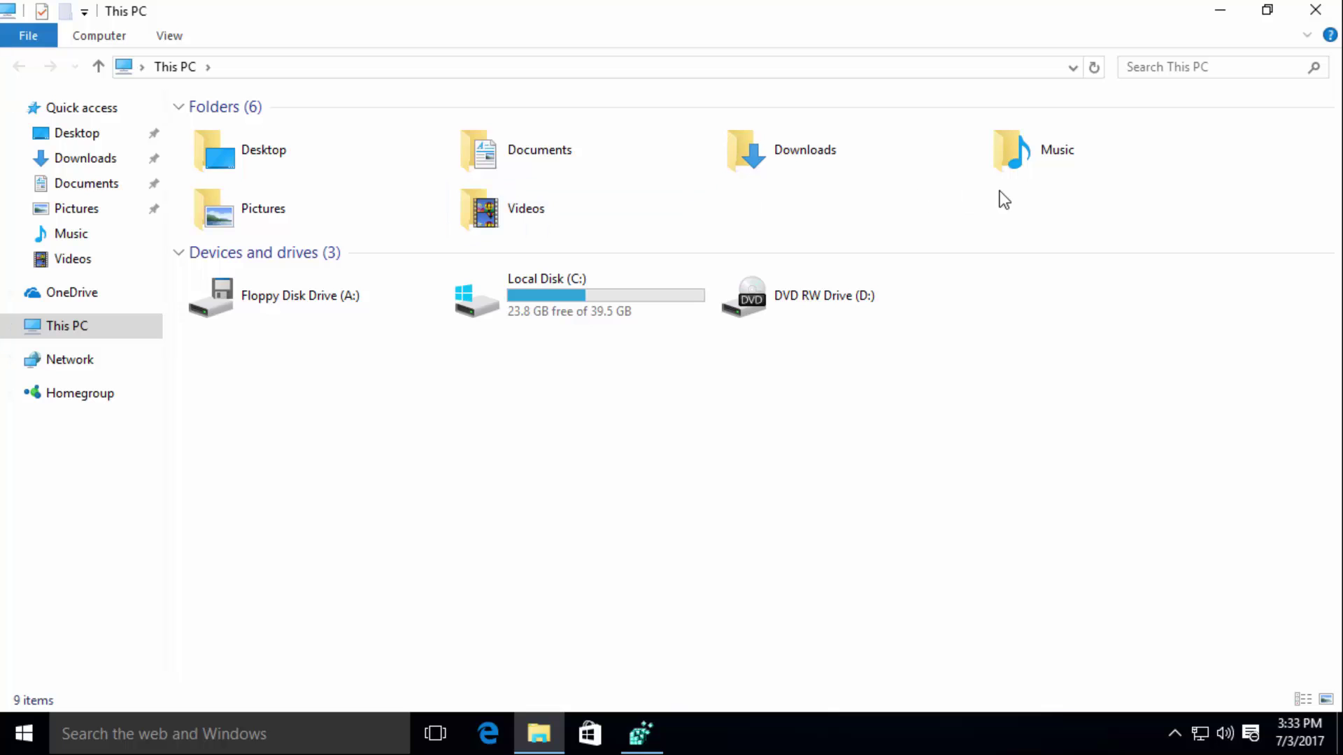
click(1315, 10)
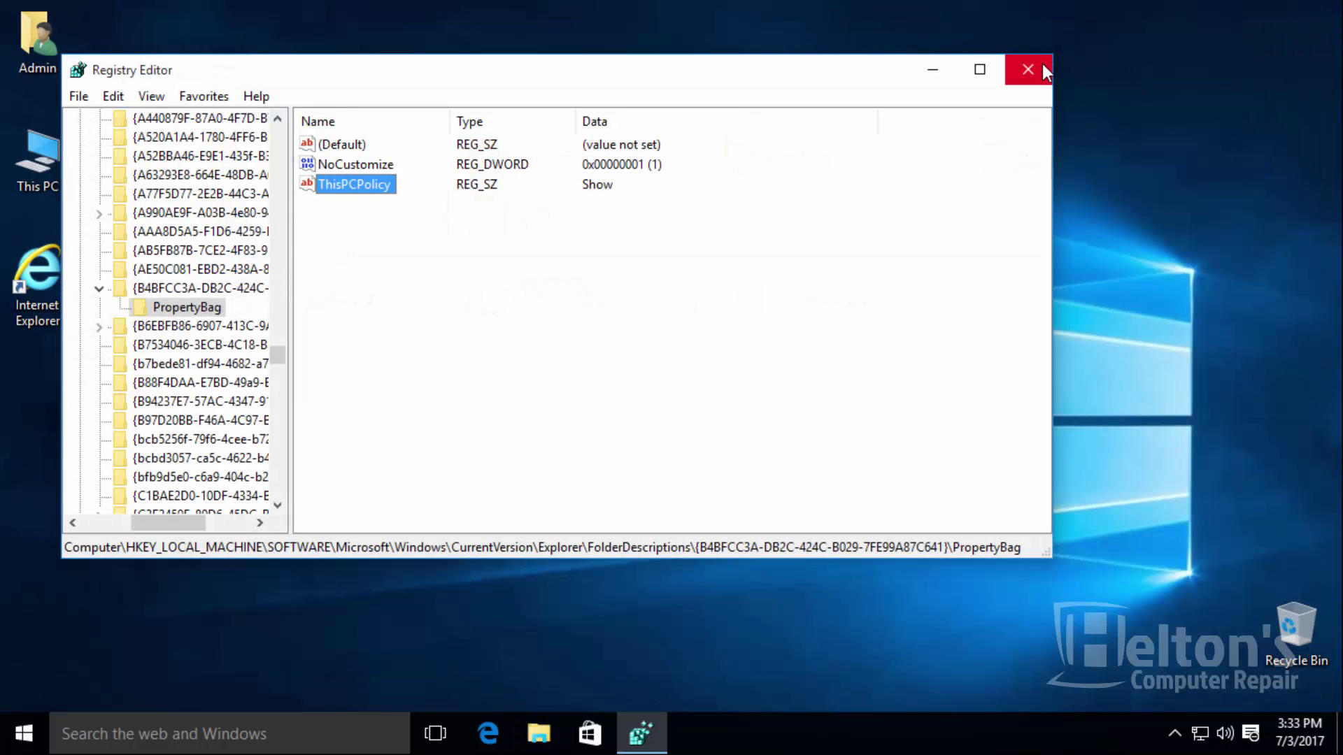
click(1042, 70)
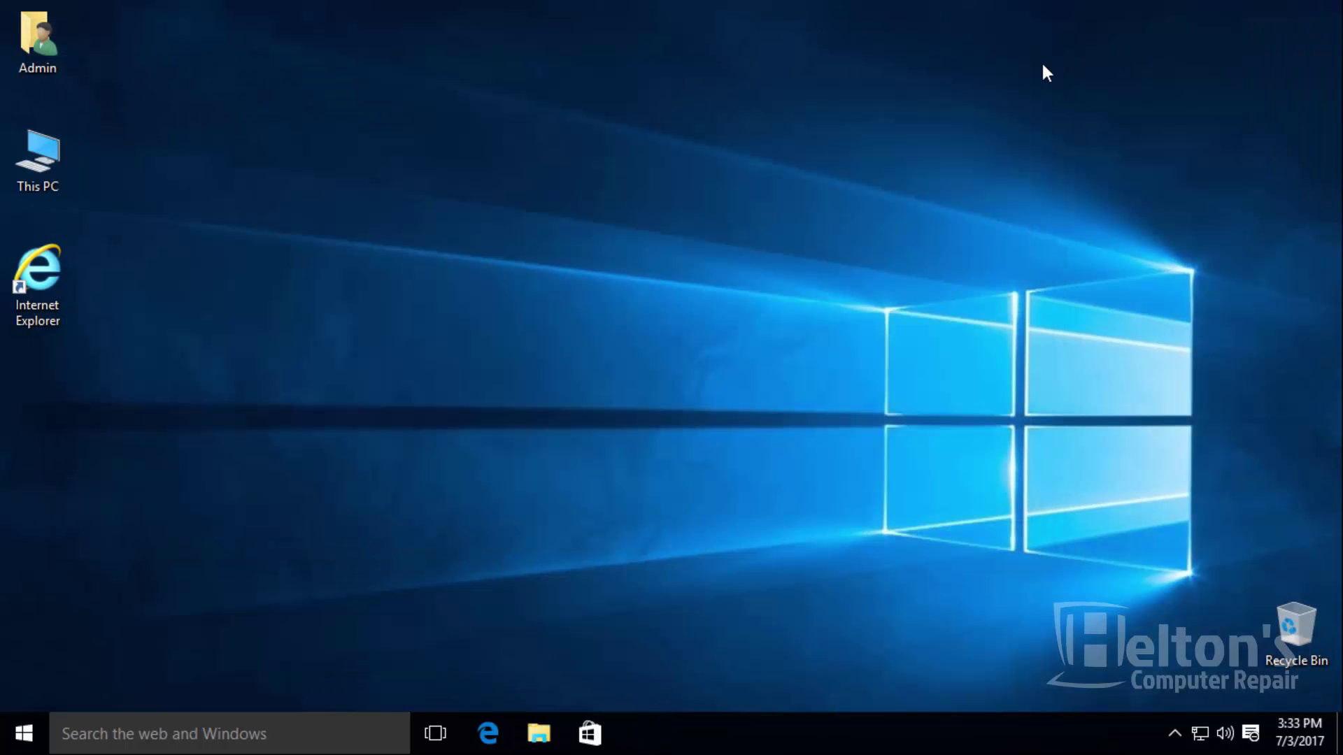